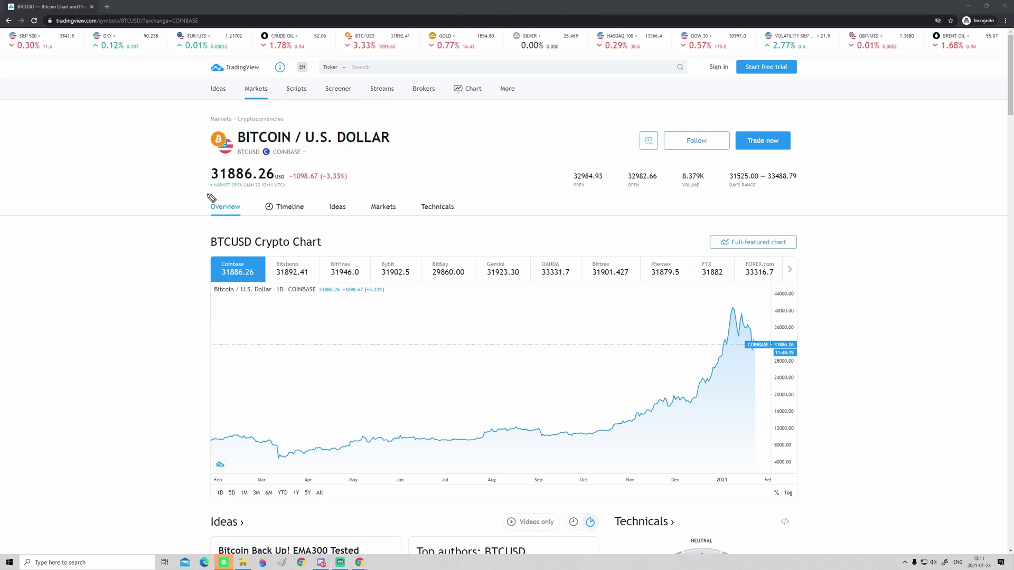
drag(197, 195, 371, 188)
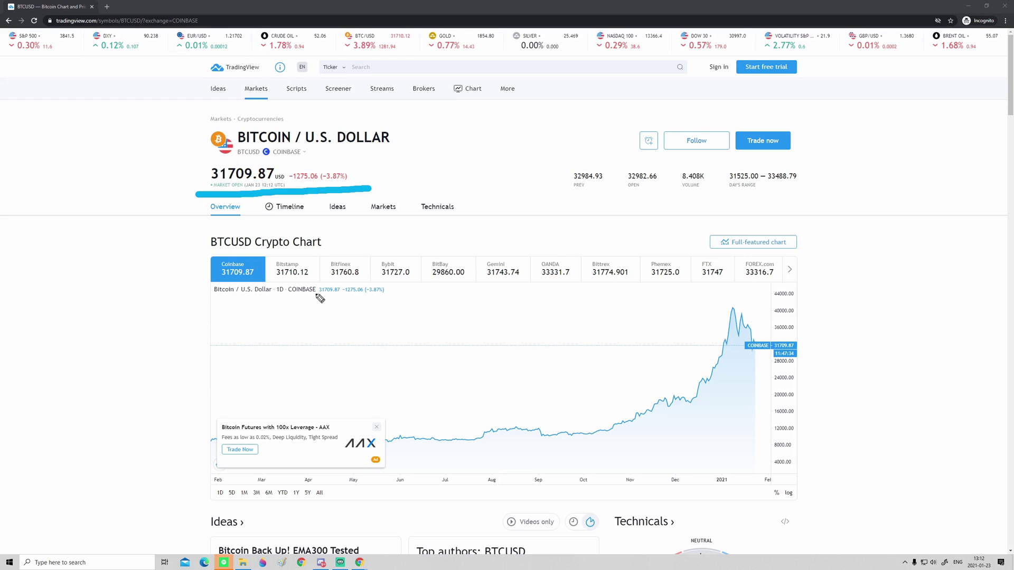
drag(212, 289, 364, 290)
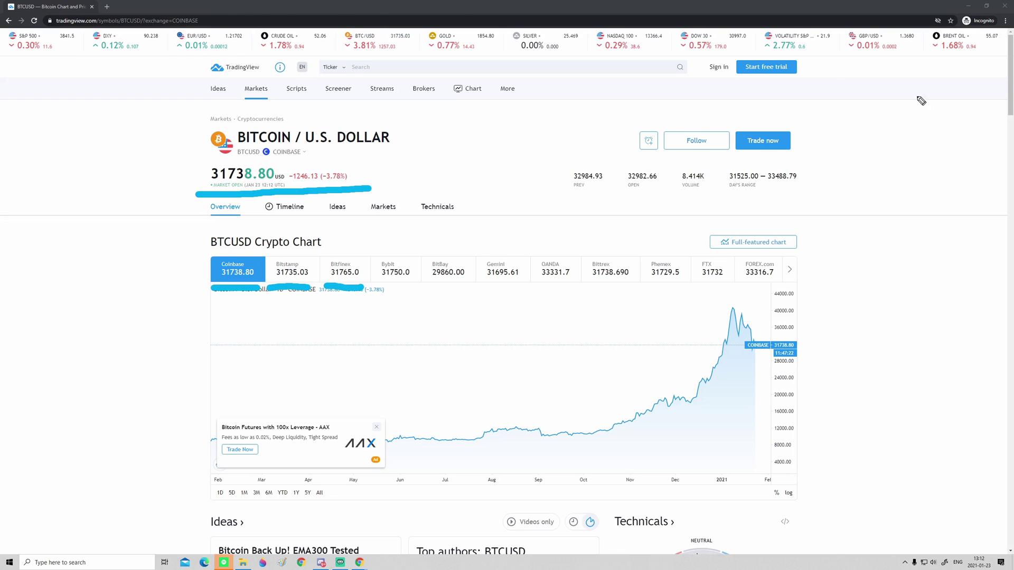
key(e)
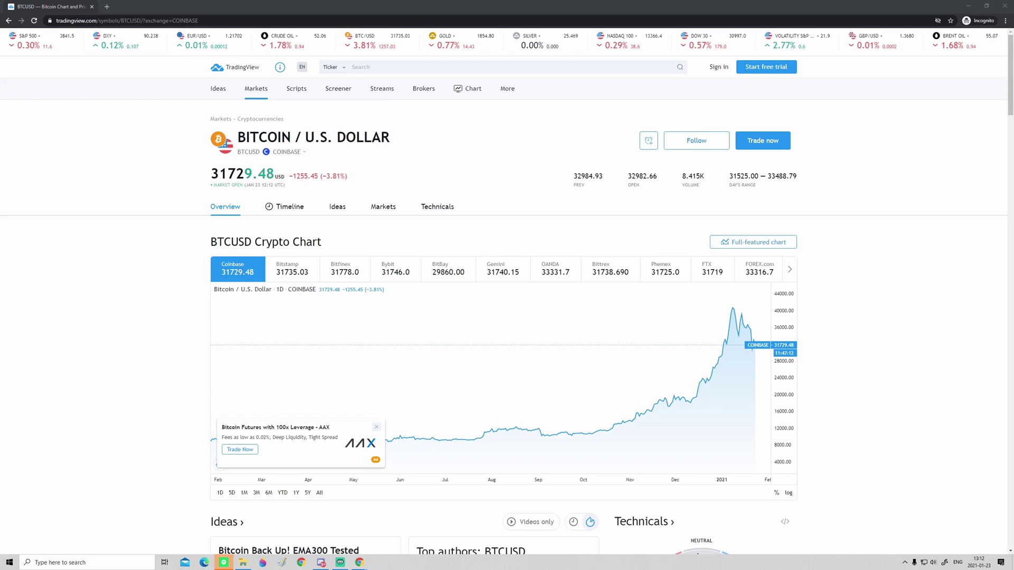
- Open the full-featured chart for BTCUSD
mouse_move(795, 216)
mouse_down()
mouse_move(687, 235)
mouse_move(694, 260)
mouse_move(806, 266)
mouse_move(786, 220)
mouse_up()
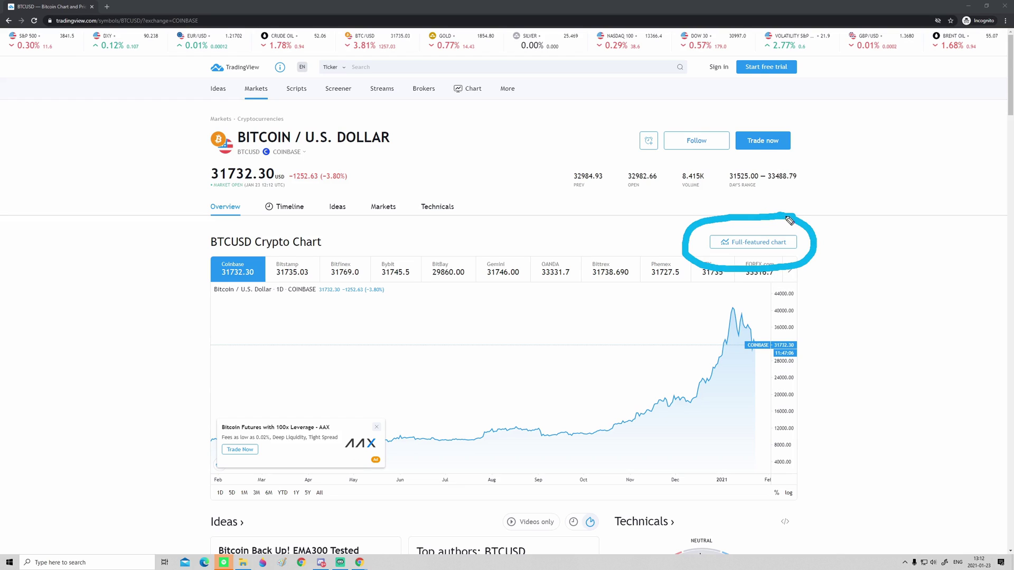
click(748, 243)
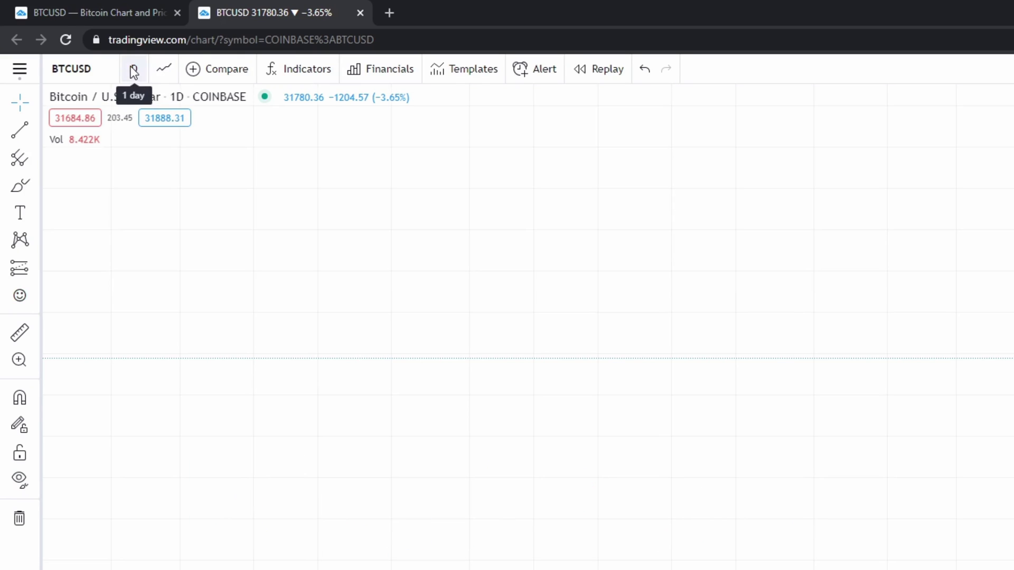
- Add Candles to the favourite chart types and switch the BTCUSD chart from a line to Candles
click(165, 71)
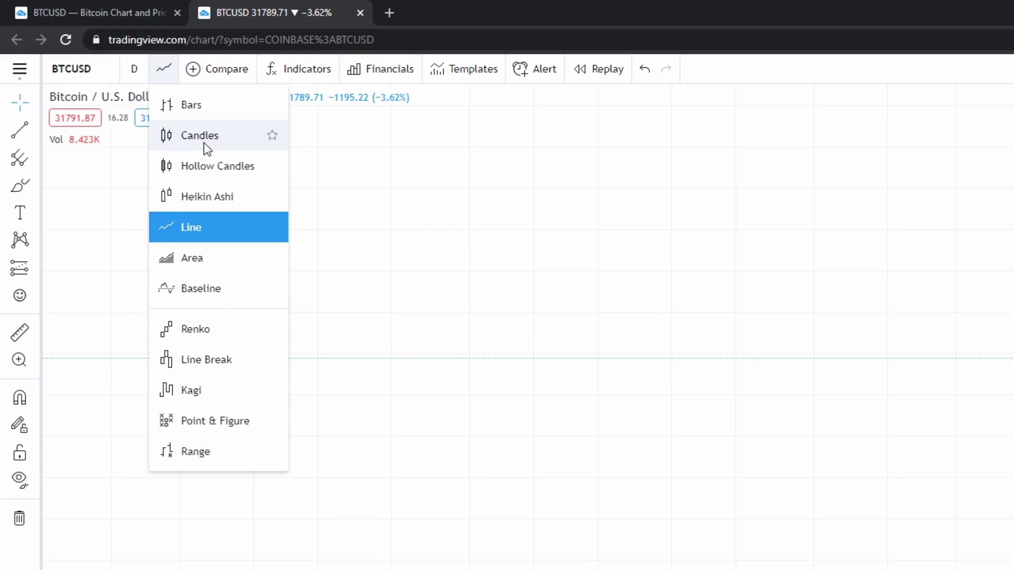
click(272, 136)
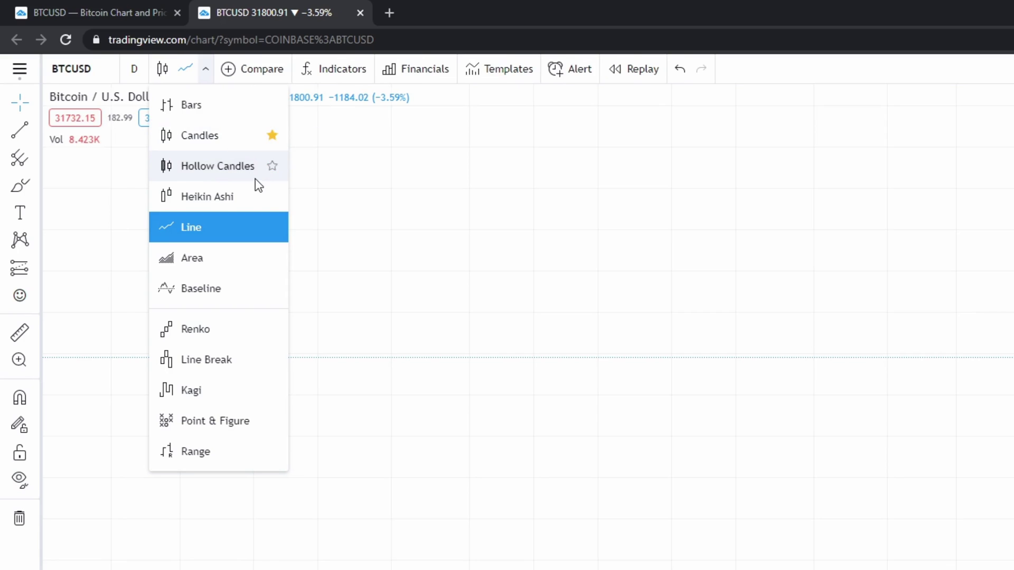
click(218, 141)
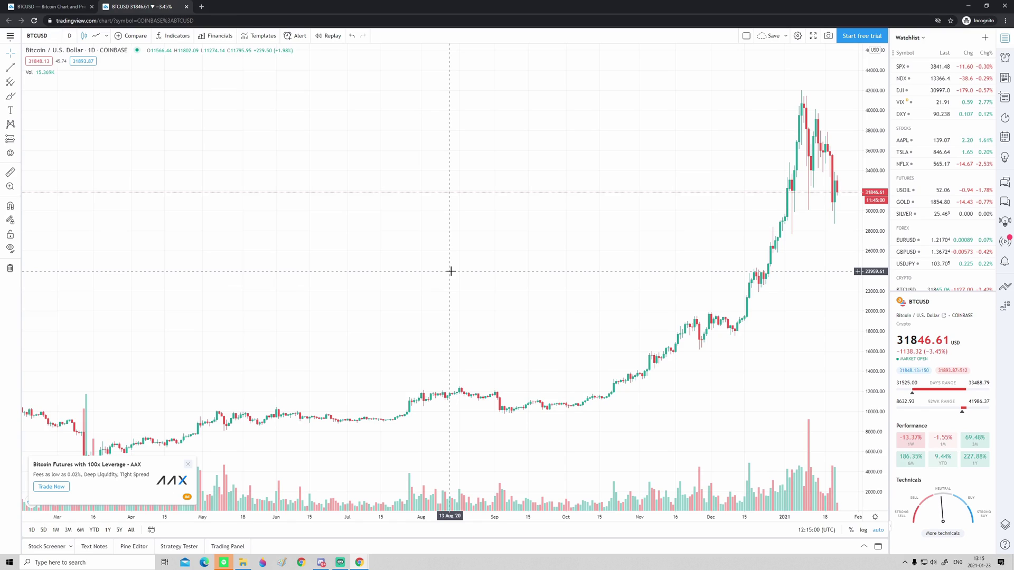
- Dismiss the Bitcoin futures advertisement and the ad-free trial offer covering the chart
click(188, 465)
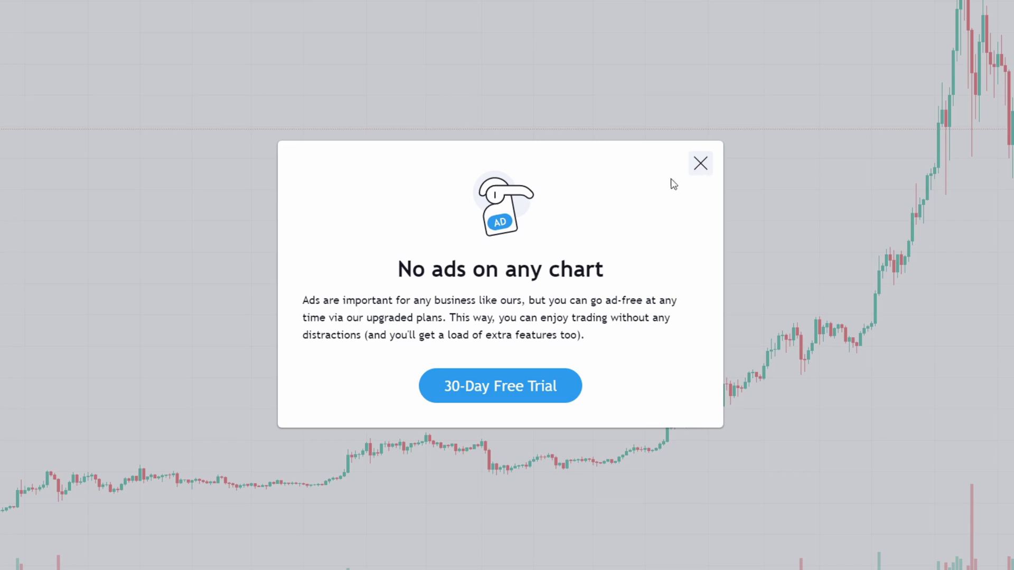
click(701, 164)
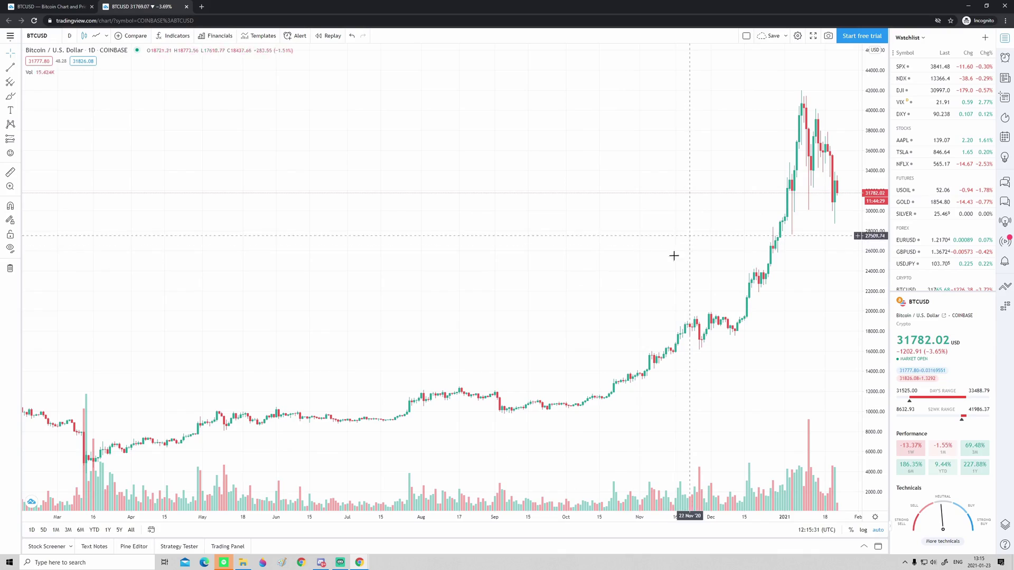
- Turn off auto scale for the price axis and move the chart freely to the January 2021 candles
drag(632, 229, 520, 184)
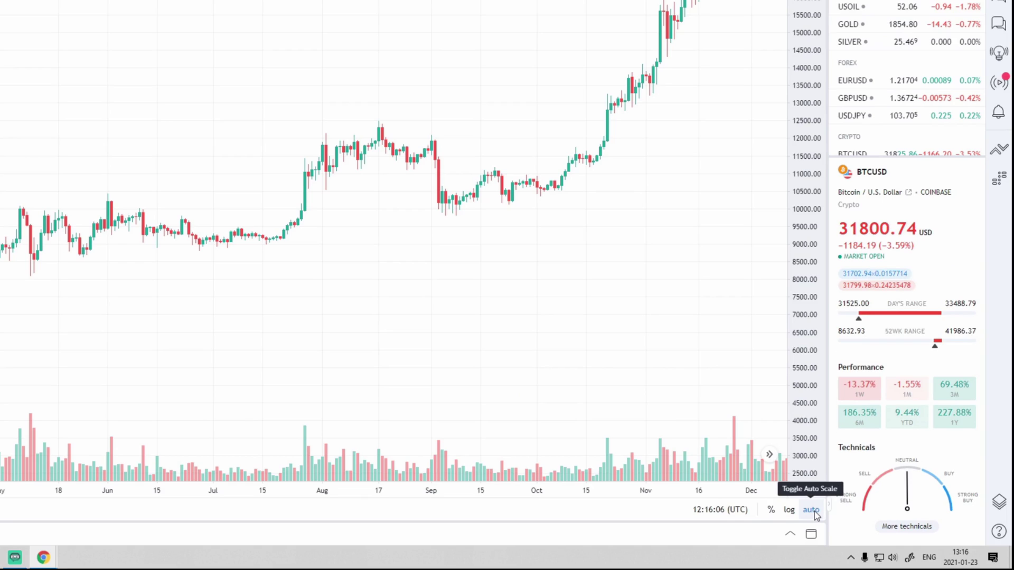
click(812, 510)
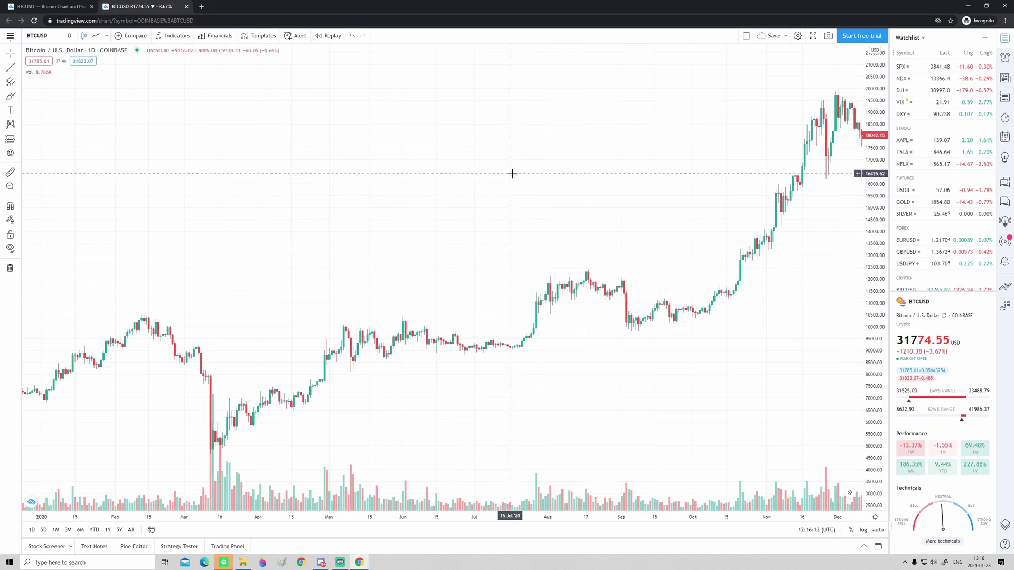
drag(529, 183, 227, 158)
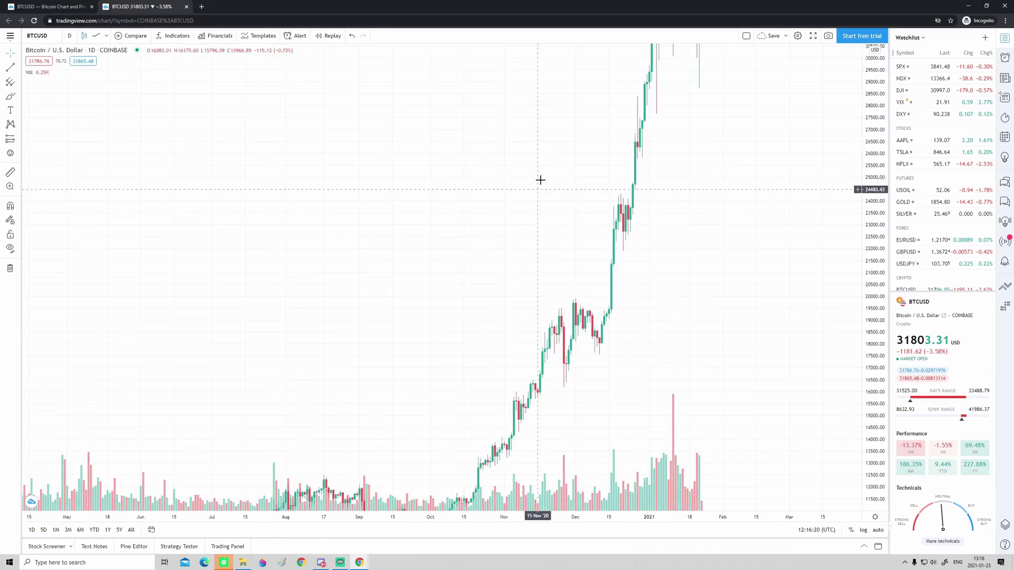
double_click(856, 123)
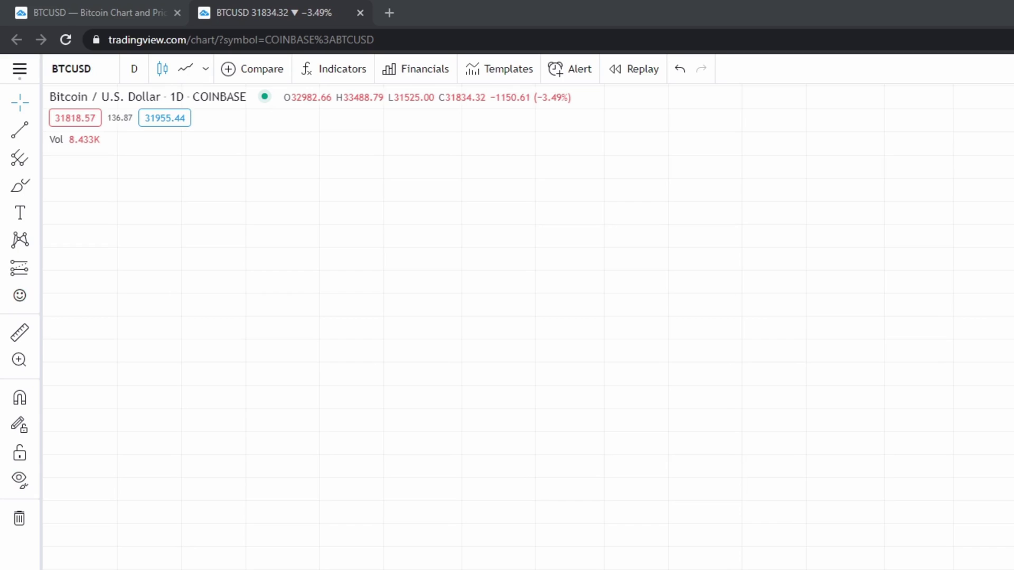
- Hide the volume indicator on the BTCUSD chart
mouse_move(655, 391)
mouse_down()
mouse_move(610, 390)
mouse_move(532, 476)
mouse_move(606, 509)
mouse_move(688, 461)
mouse_move(631, 397)
mouse_up()
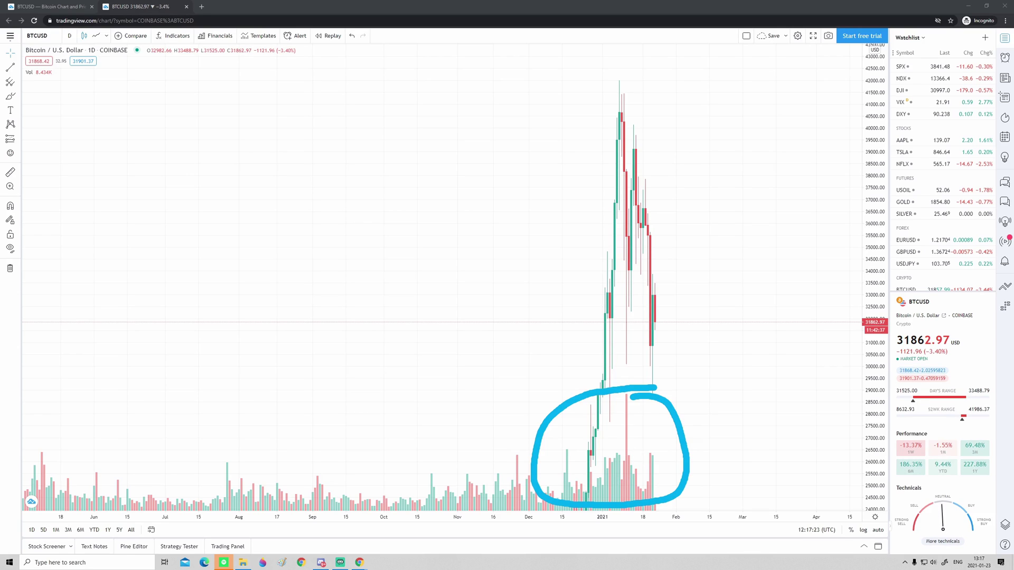
mouse_move(32, 72)
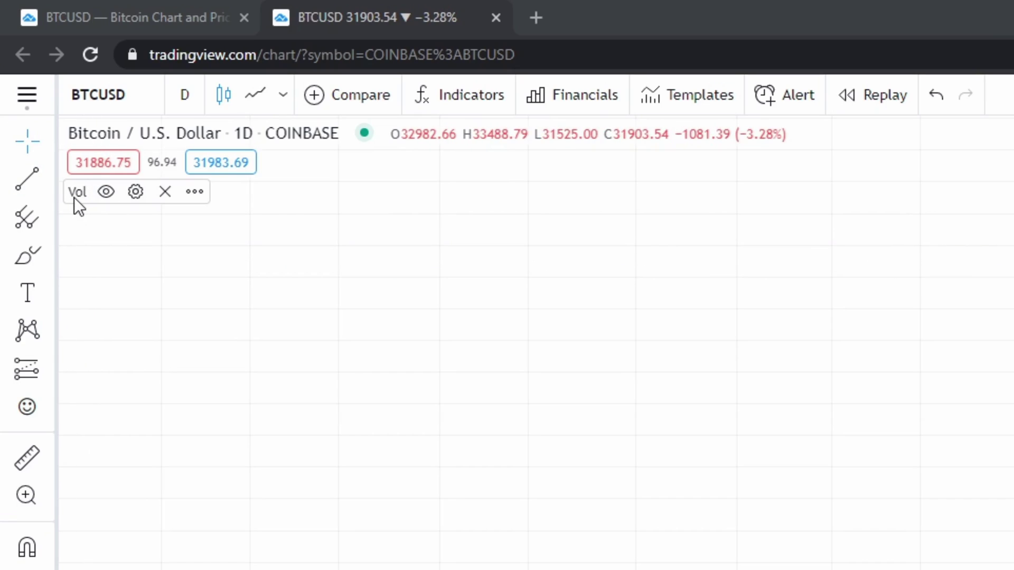
click(107, 191)
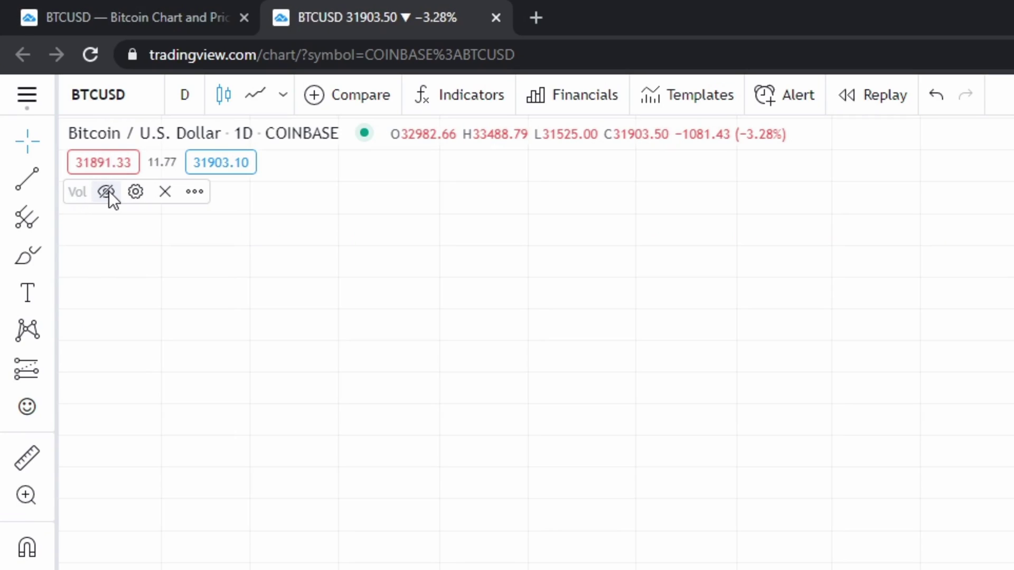
- Rescale the price and time axes so the price rise from late 2020 to January 2021 fits the chart
drag(866, 368, 867, 422)
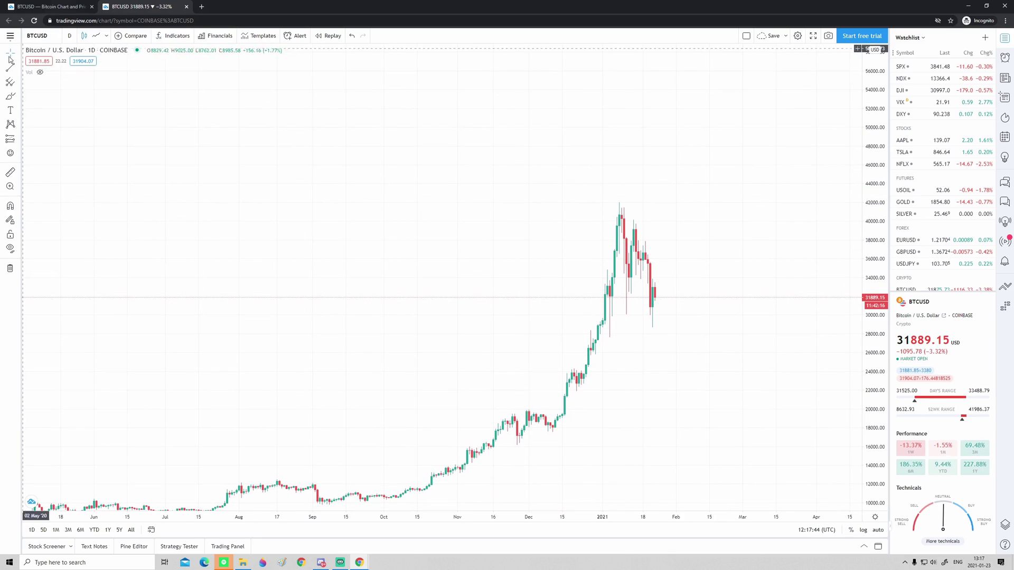
drag(423, 292, 510, 215)
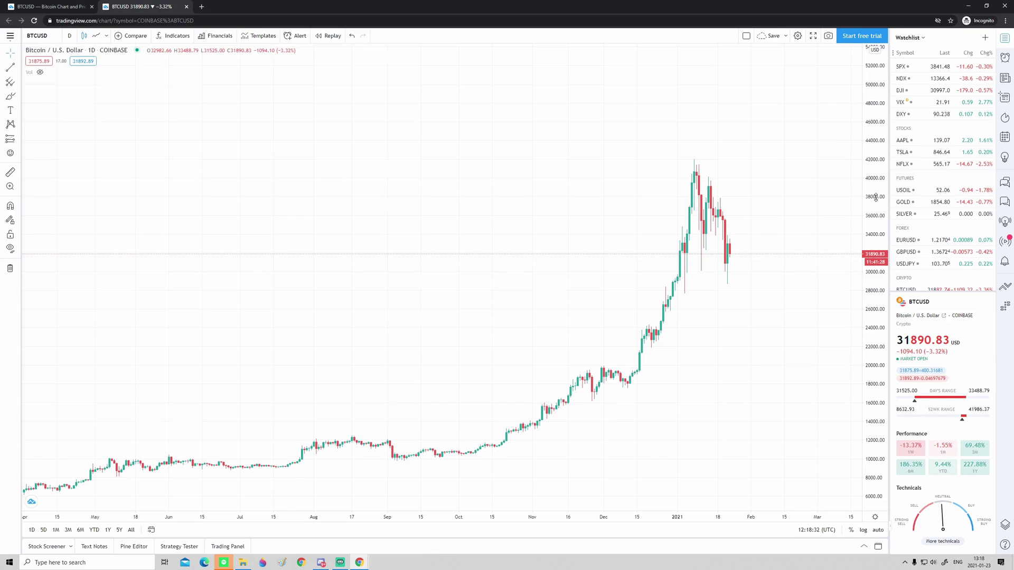
mouse_move(875, 197)
mouse_down()
mouse_move(878, 420)
mouse_move(871, 158)
mouse_move(881, 211)
mouse_up()
drag(876, 394, 874, 430)
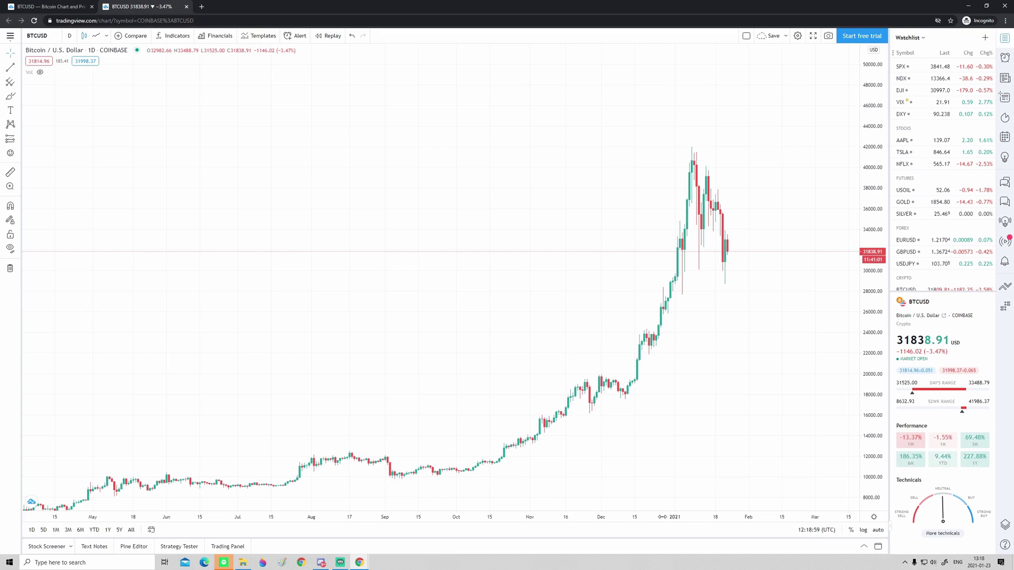
drag(663, 517, 695, 495)
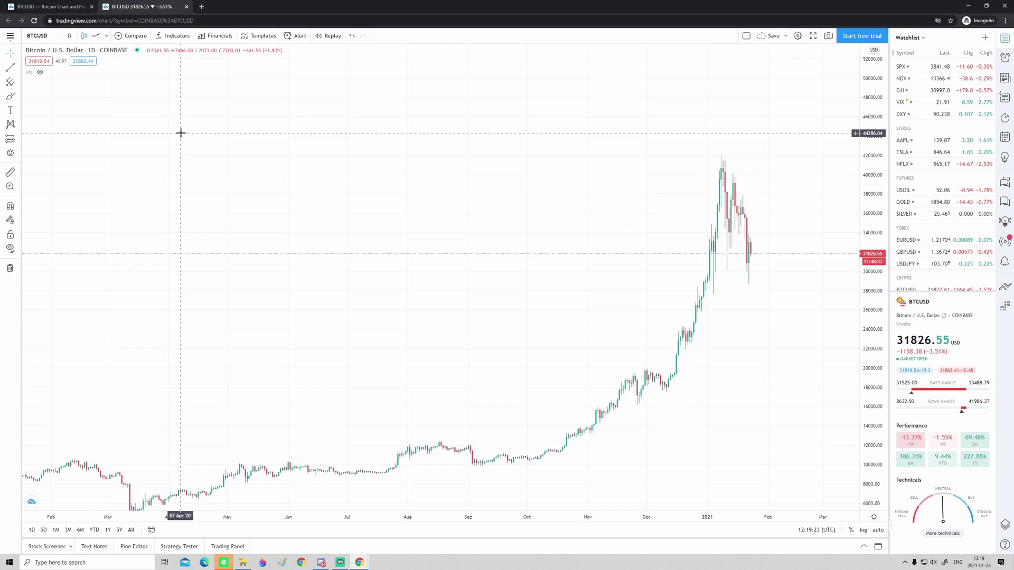
scroll(503, 311, down, 1)
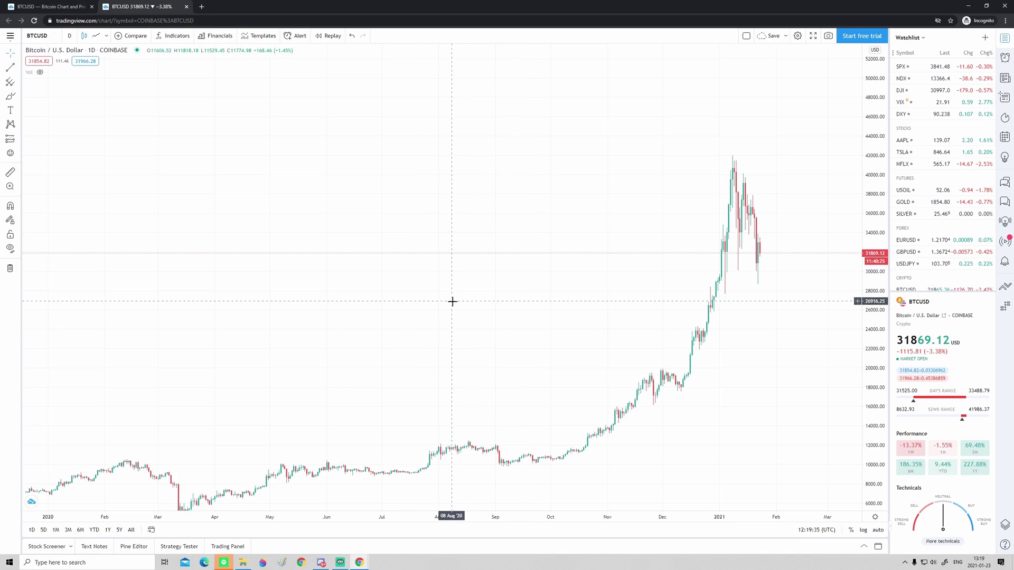
scroll(339, 333, up, 3)
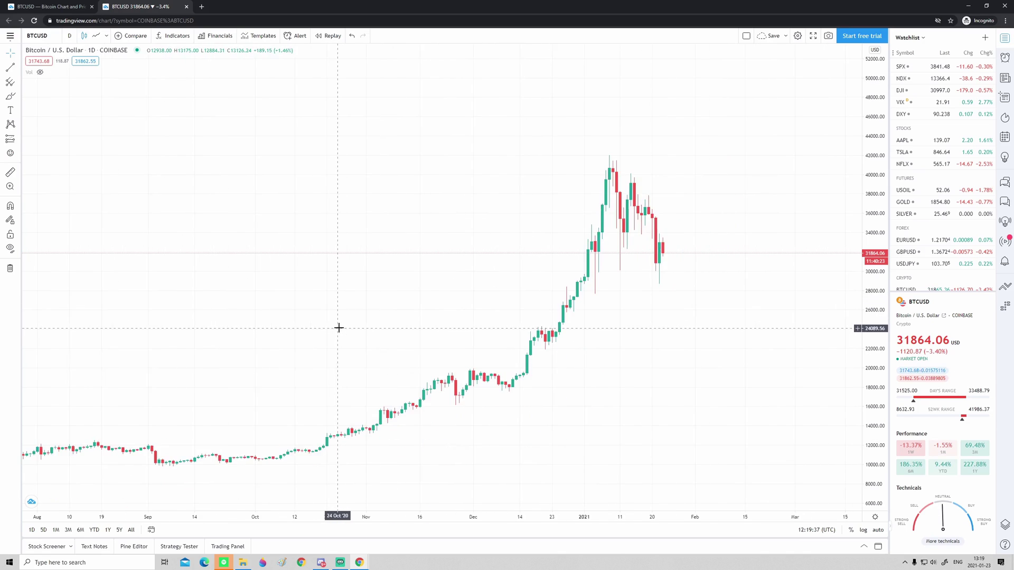
- Circle the January 2021 price peak with the Brush tool and delete the drawing
click(20, 34)
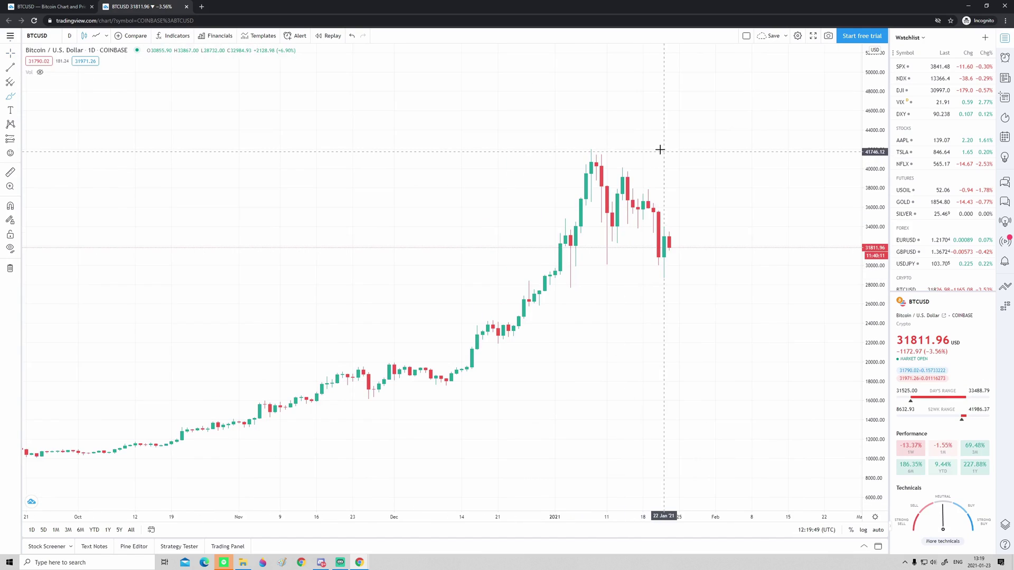
mouse_move(660, 150)
mouse_down()
mouse_move(513, 219)
mouse_move(682, 270)
mouse_move(628, 138)
mouse_up()
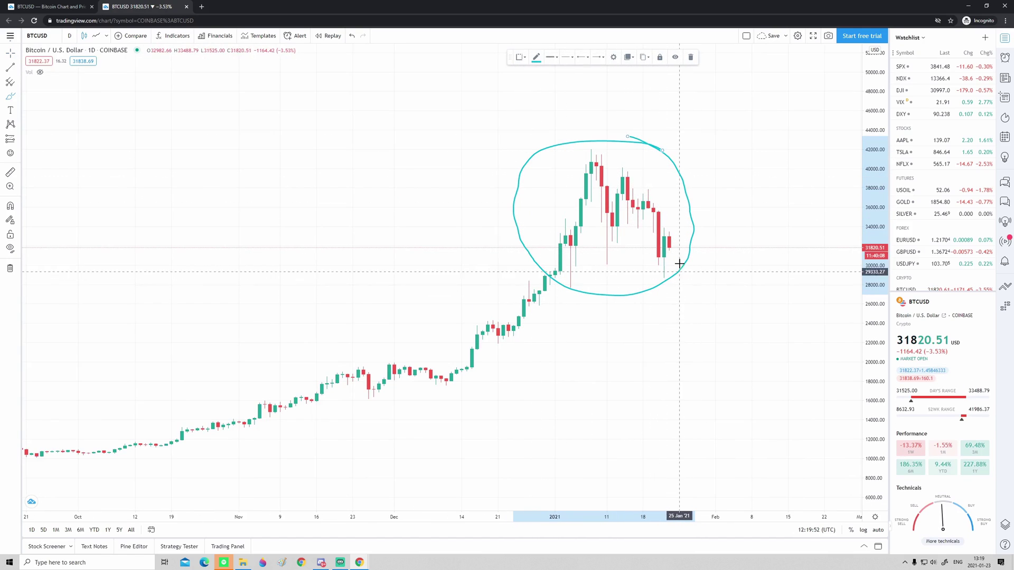
click(691, 56)
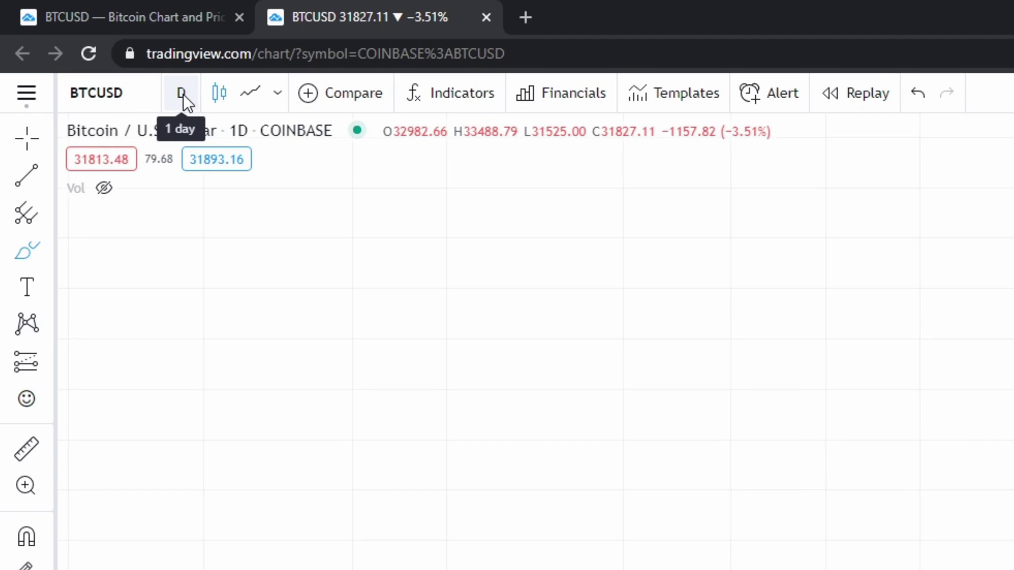
- Try the 4-hour and 1-hour intervals on the BTCUSD chart
click(183, 95)
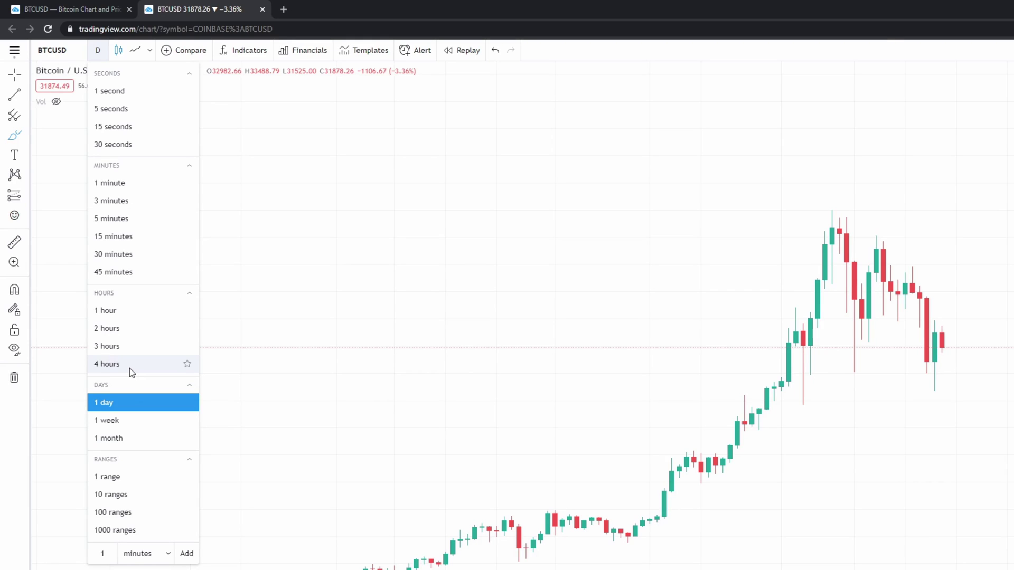
click(128, 366)
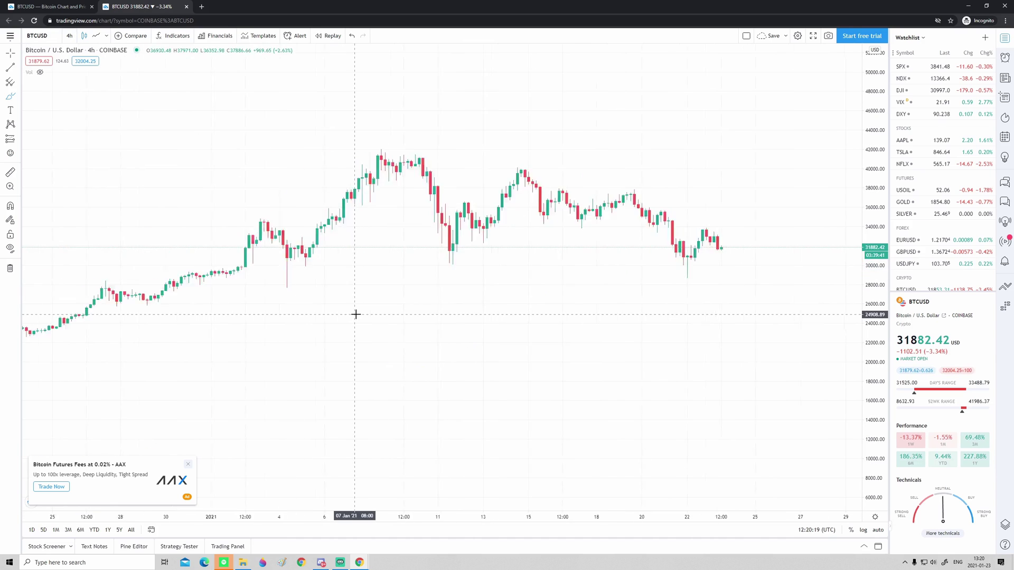
drag(356, 314, 561, 255)
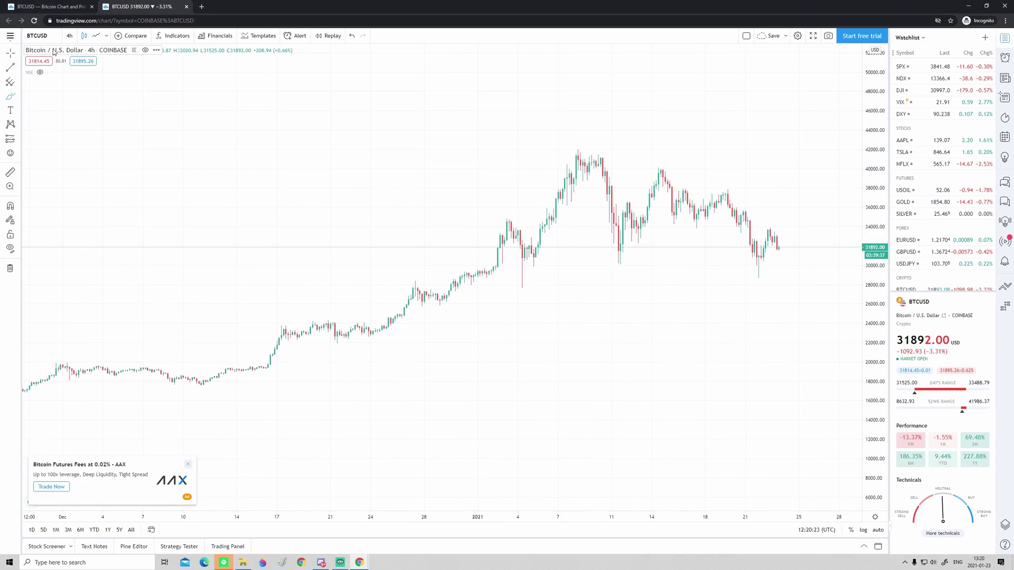
click(70, 35)
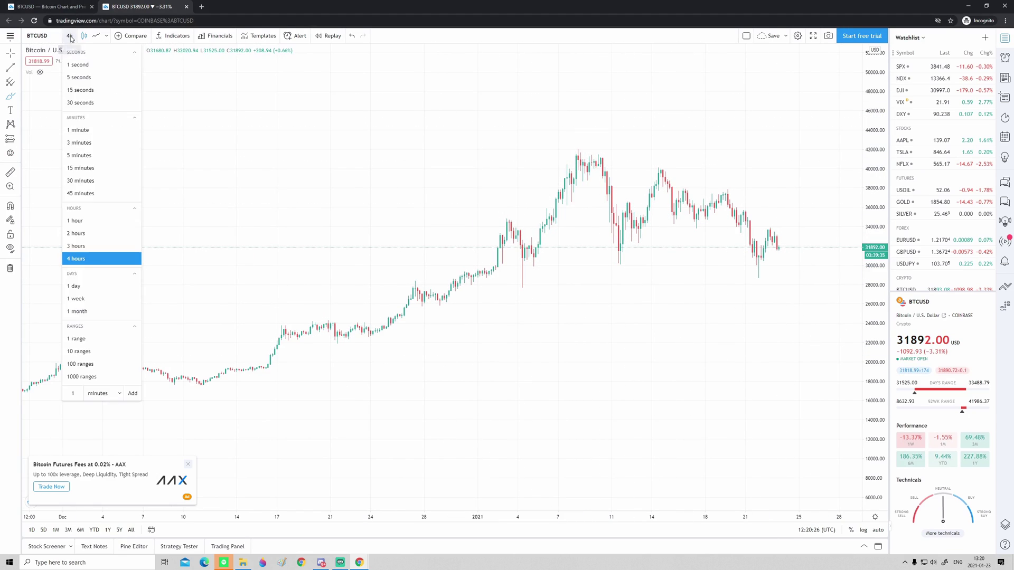
click(86, 223)
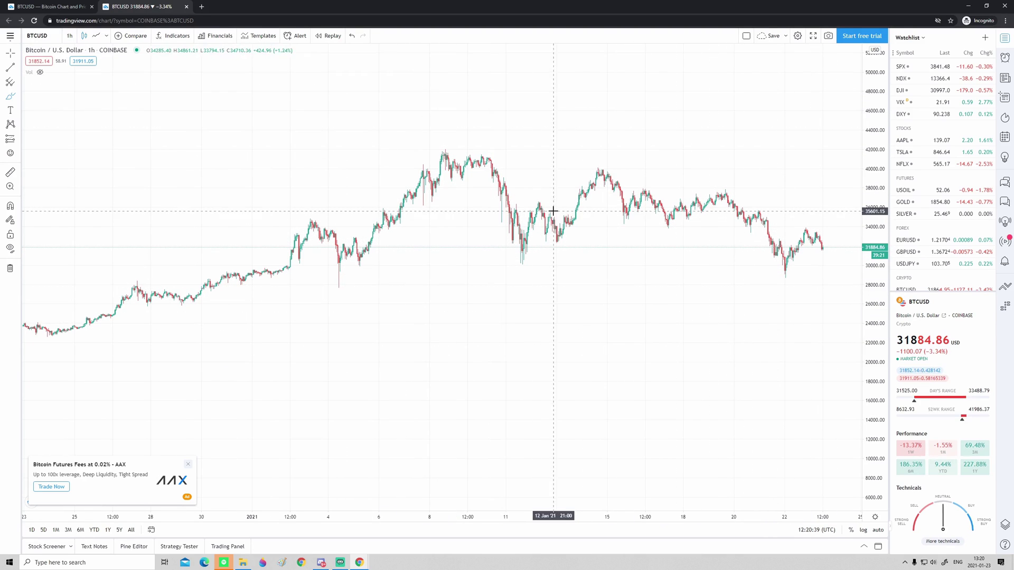
- Set the chart interval to 1 month
click(70, 36)
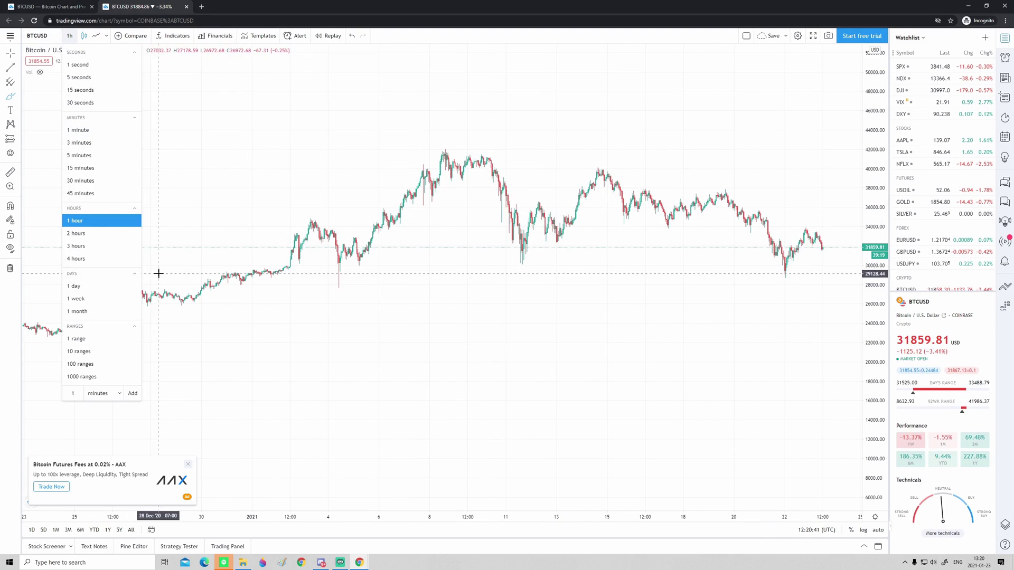
click(99, 312)
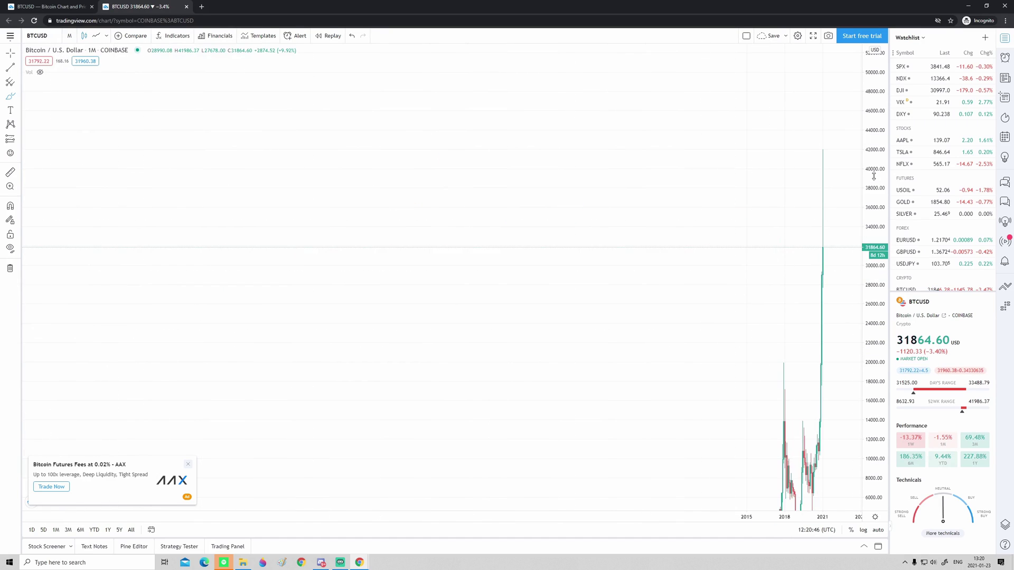
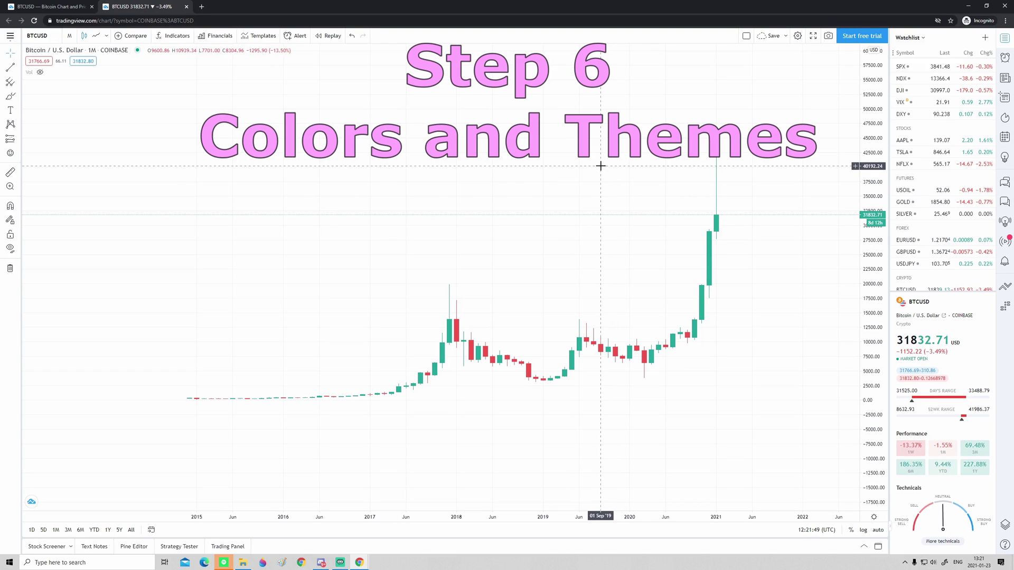
- Try purple bodies and orange wicks for the rising candles in the chart settings
right_click(601, 166)
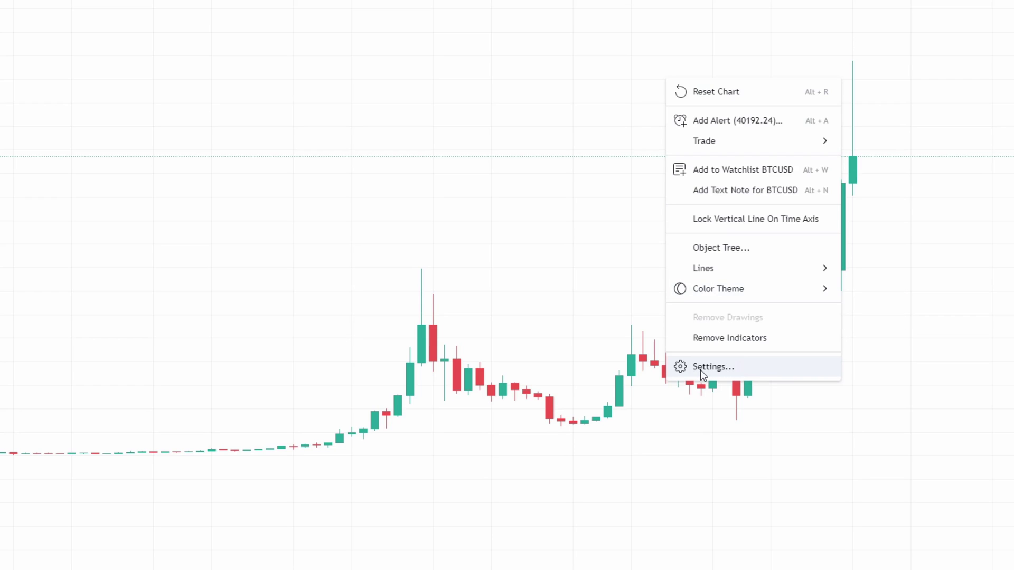
click(700, 369)
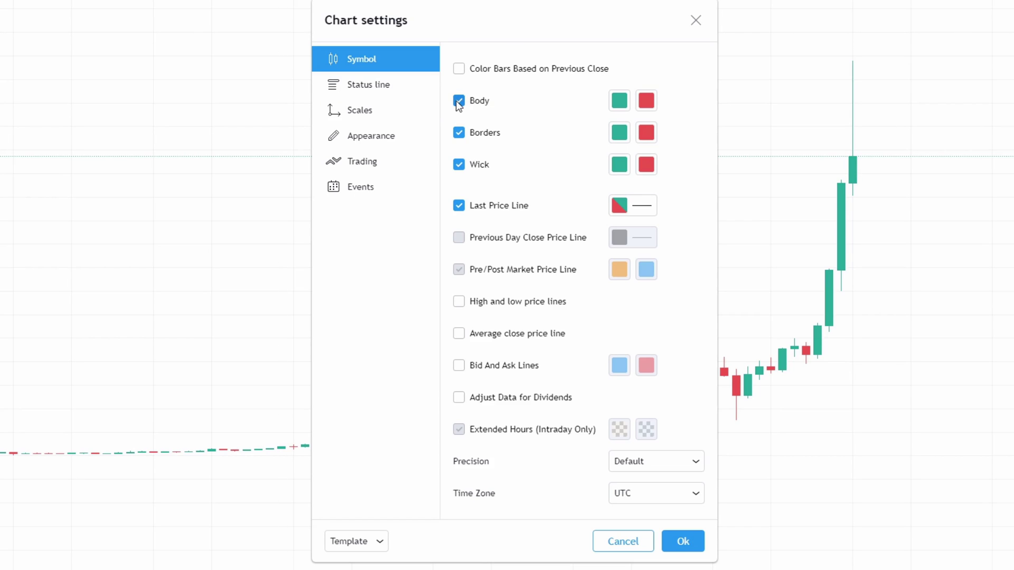
click(619, 101)
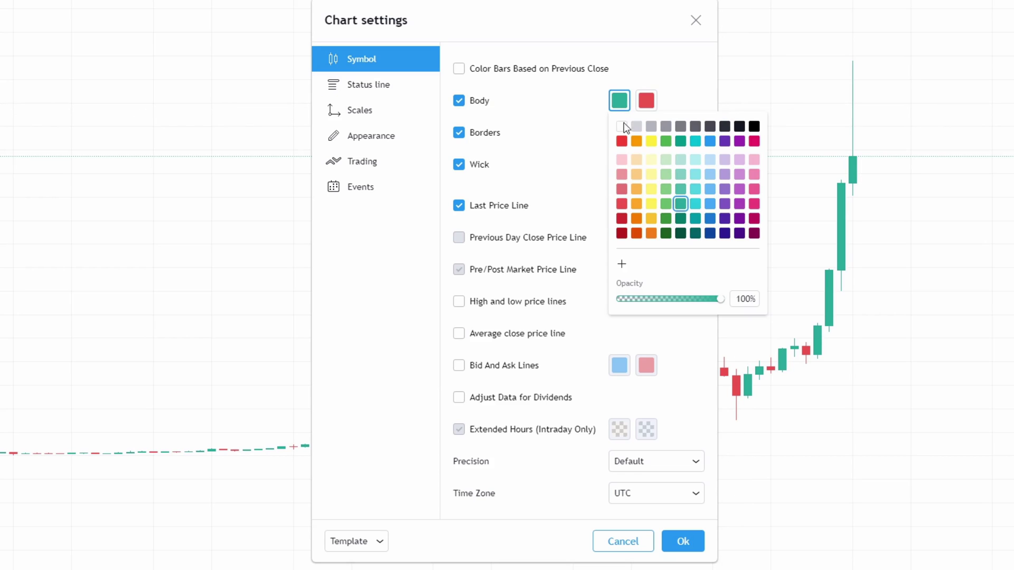
click(740, 142)
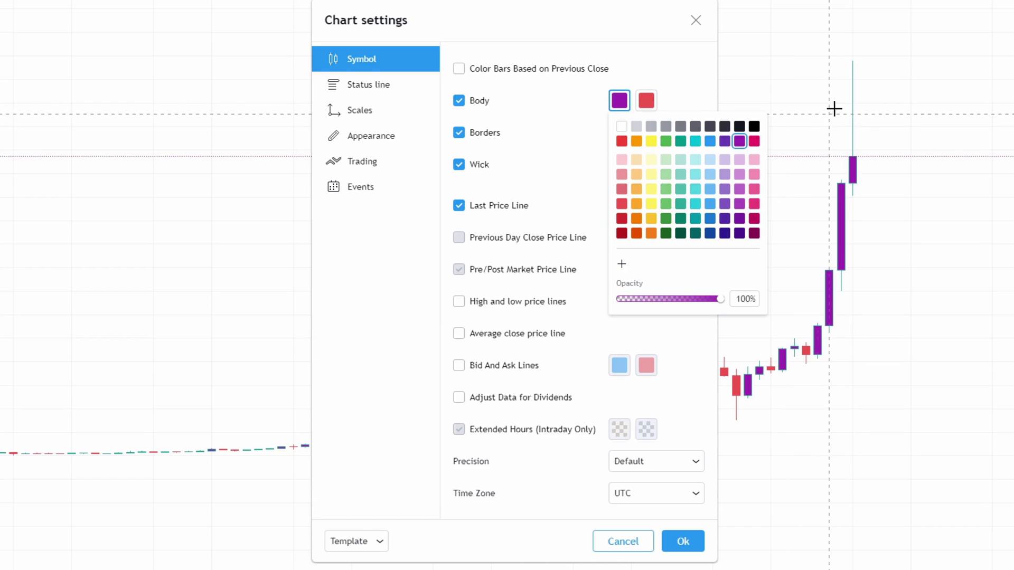
mouse_move(920, 108)
mouse_down()
mouse_move(878, 105)
mouse_move(784, 214)
mouse_move(838, 392)
mouse_move(917, 109)
mouse_up()
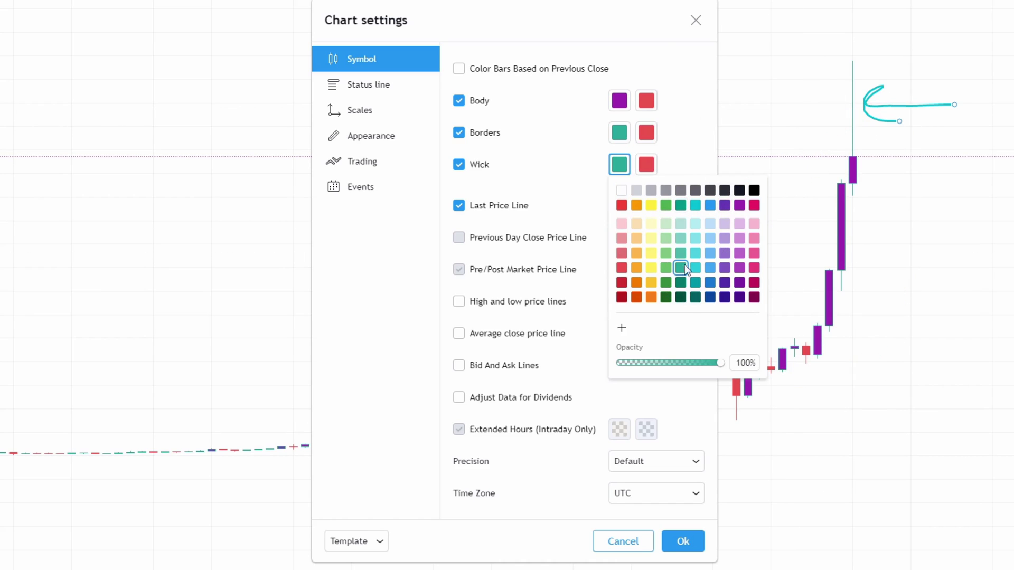
click(637, 205)
click(571, 211)
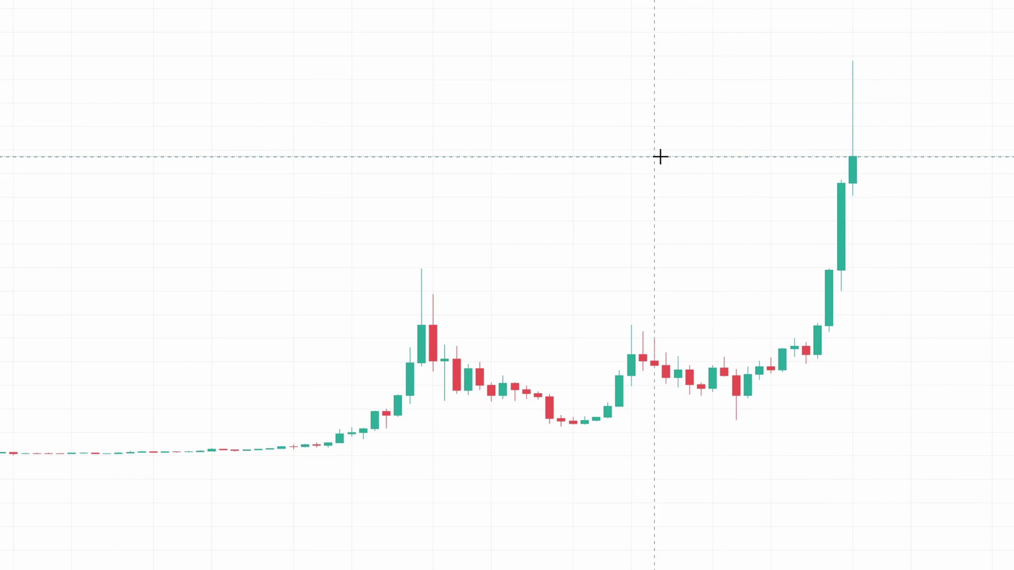
- Switch the chart's color theme to Dark
scroll(728, 149, up, 2)
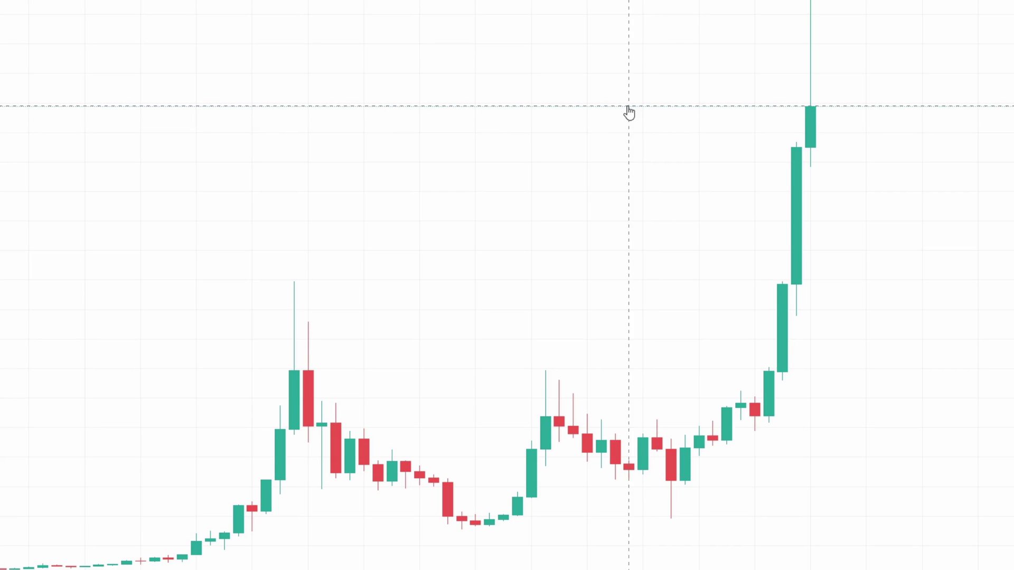
right_click(594, 41)
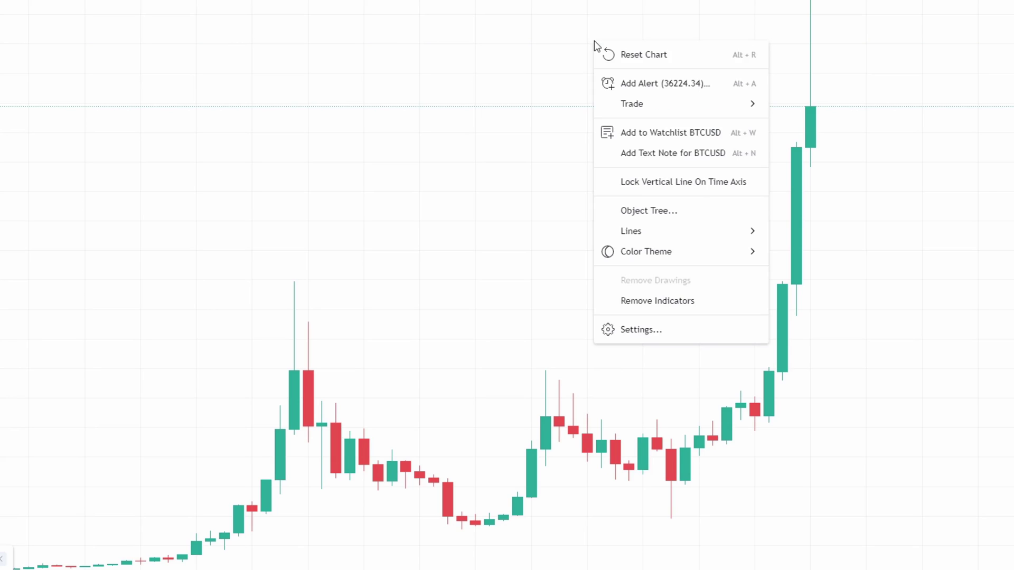
mouse_move(679, 253)
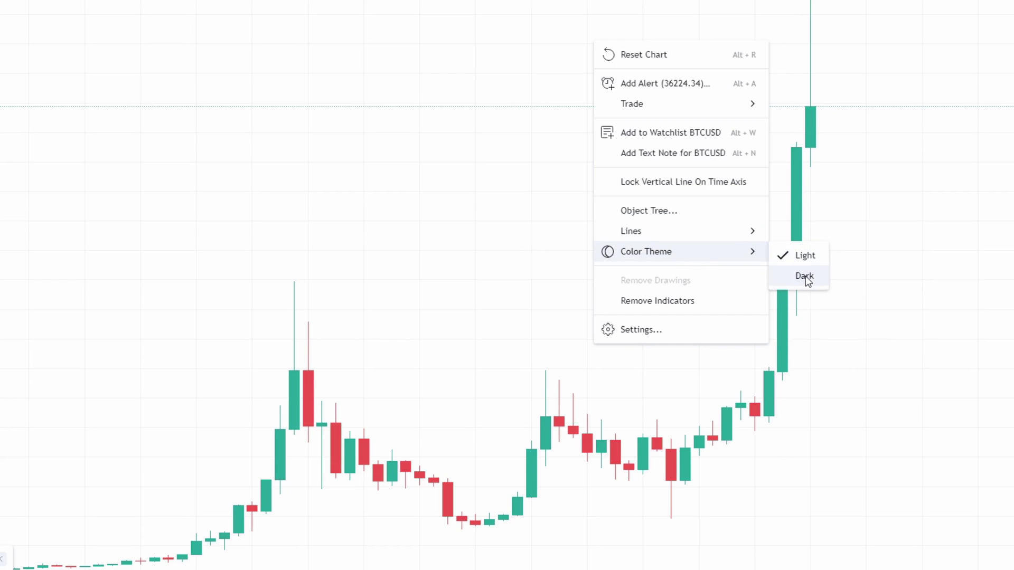
click(805, 275)
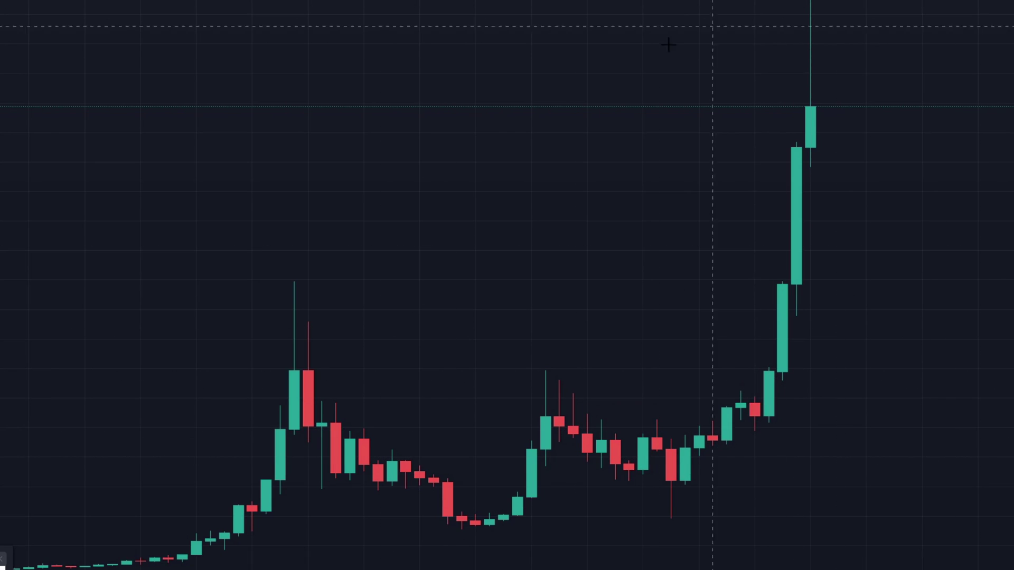
- Set the second color of the chart's gradient background to black in the appearance settings
key(alt+r)
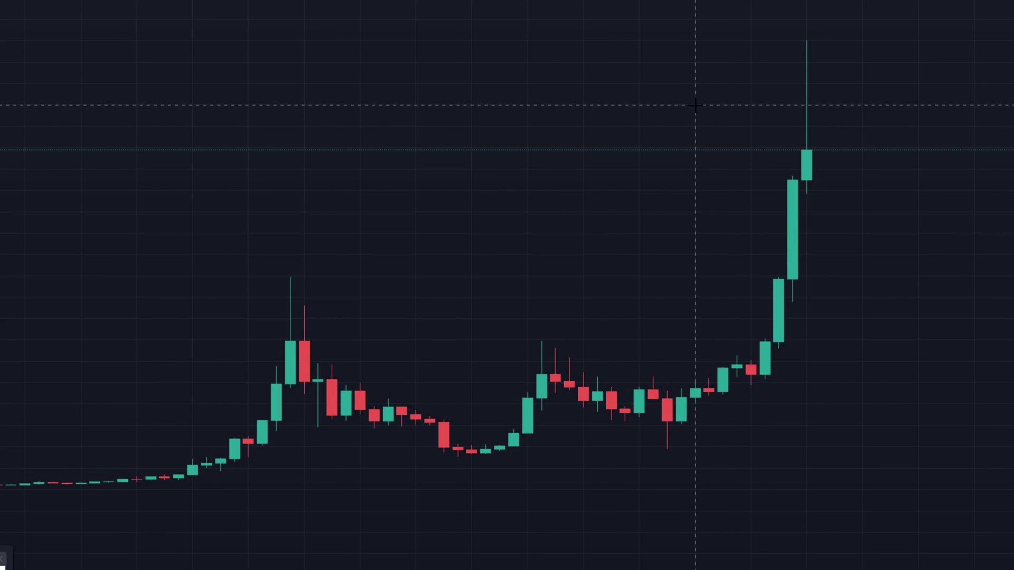
right_click(655, 113)
click(720, 411)
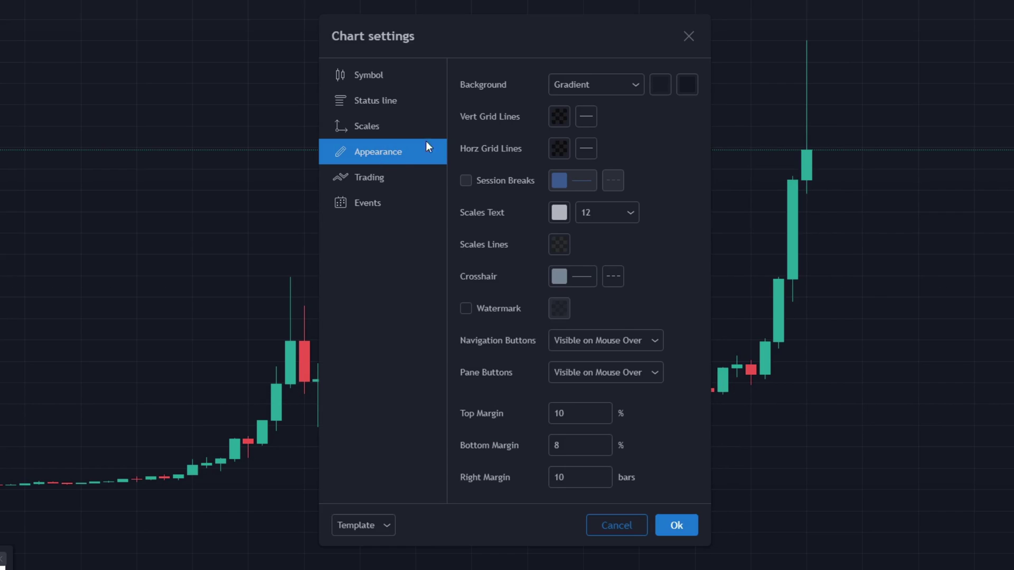
click(688, 86)
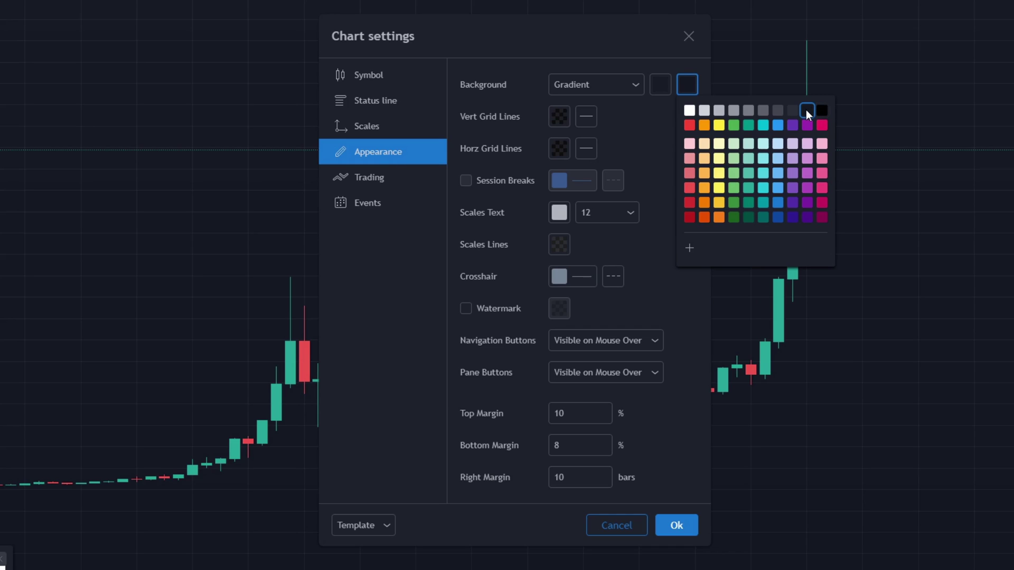
click(825, 112)
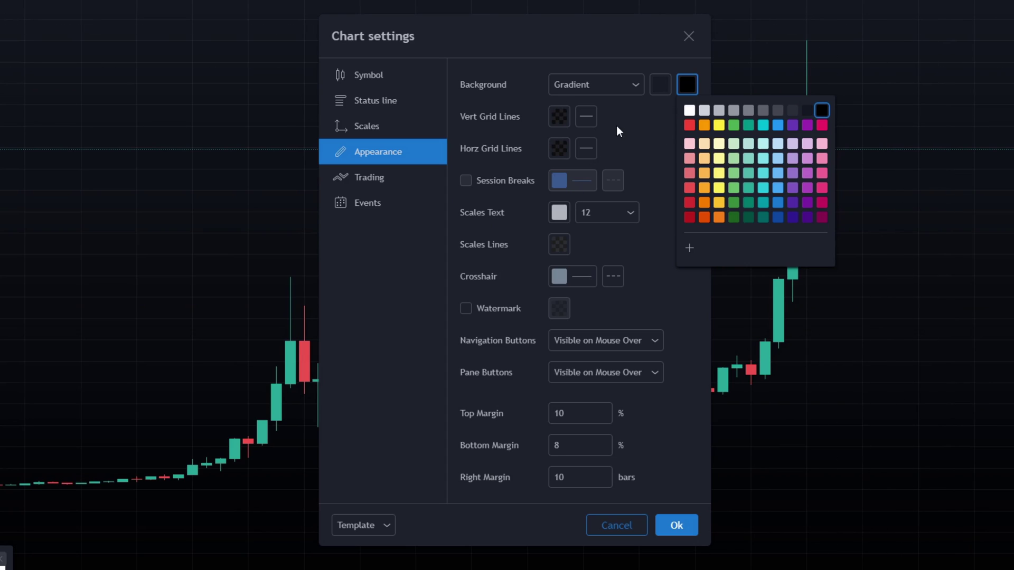
click(633, 137)
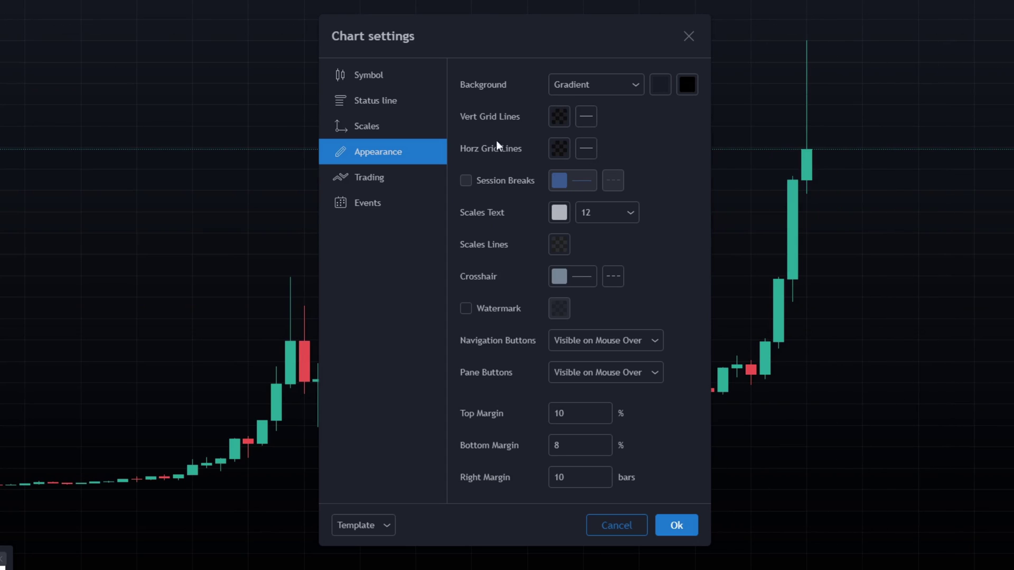
- Make the vertical grid lines fully transparent by lowering their color opacity to the minimum
click(586, 118)
click(586, 119)
click(562, 119)
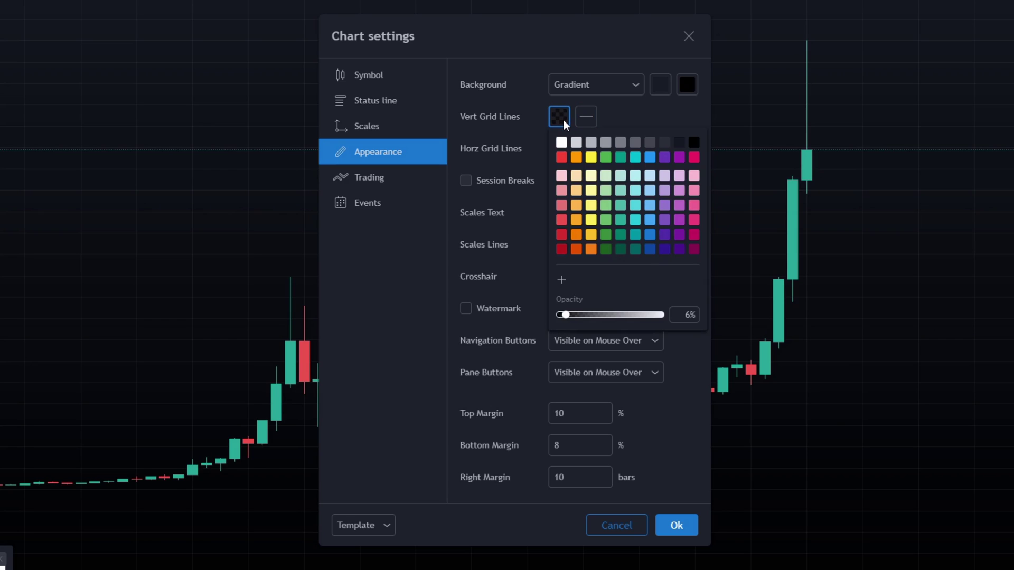
click(563, 118)
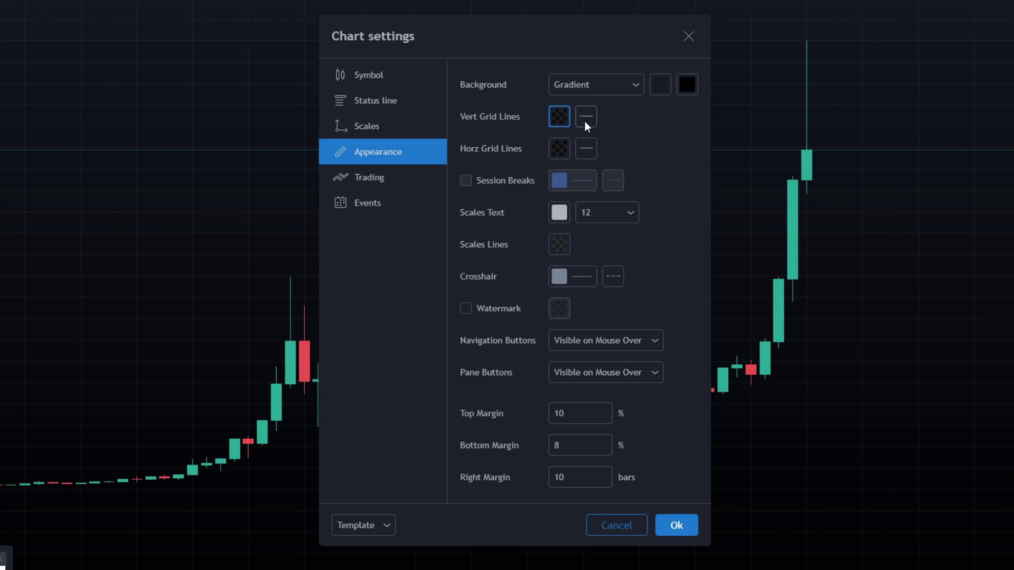
click(562, 117)
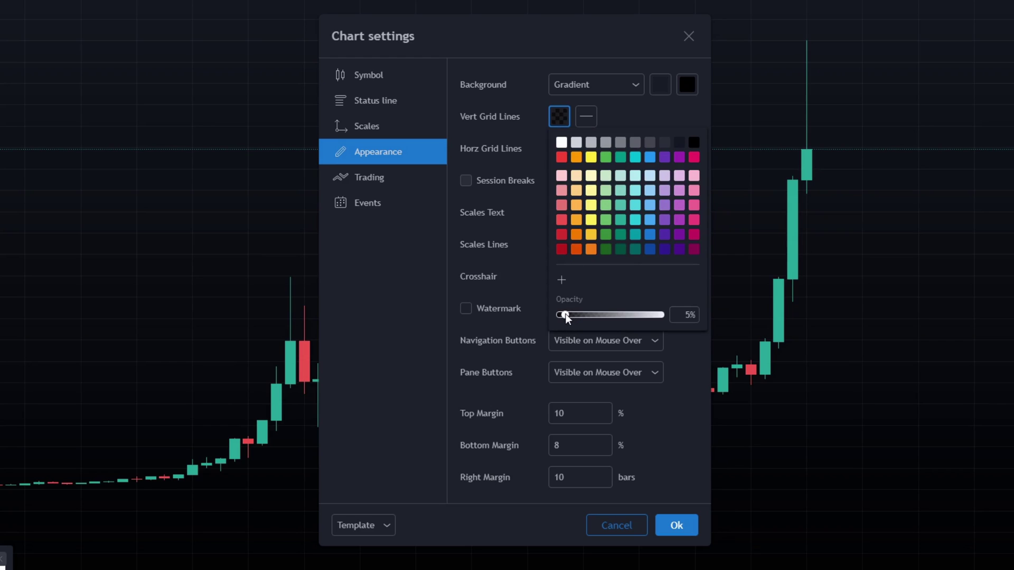
drag(566, 316, 557, 316)
click(626, 45)
- Make the horizontal grid lines fully transparent by lowering their color opacity to the minimum
click(559, 148)
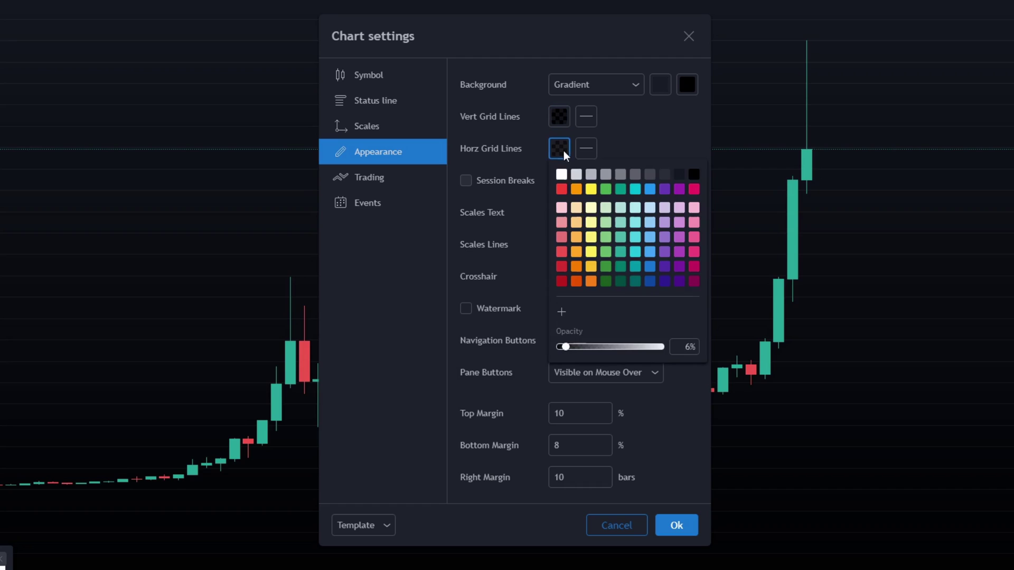
drag(583, 347, 481, 348)
click(611, 45)
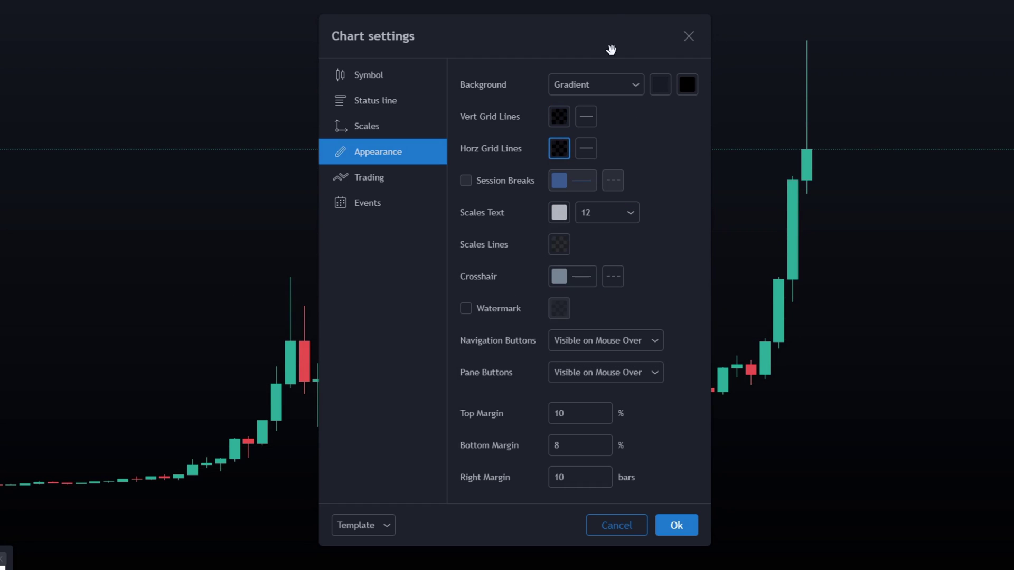
- Change the chart background to solid black and close the chart settings
click(603, 86)
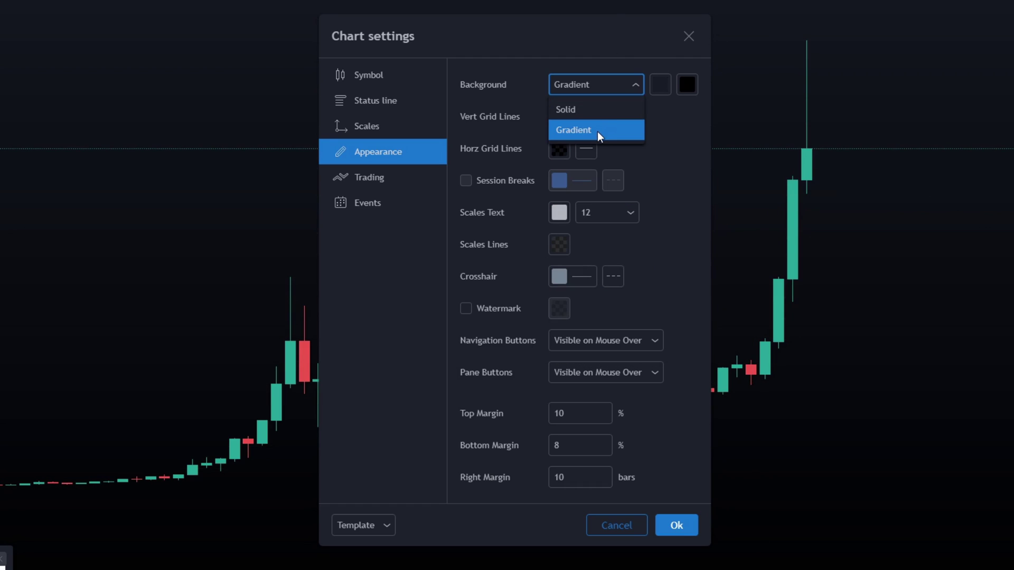
click(600, 113)
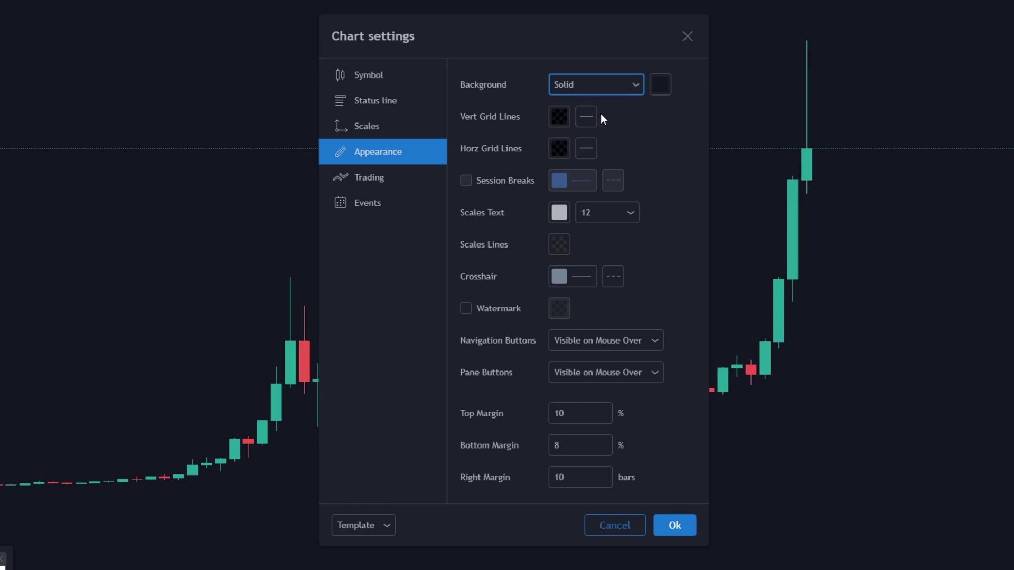
click(663, 90)
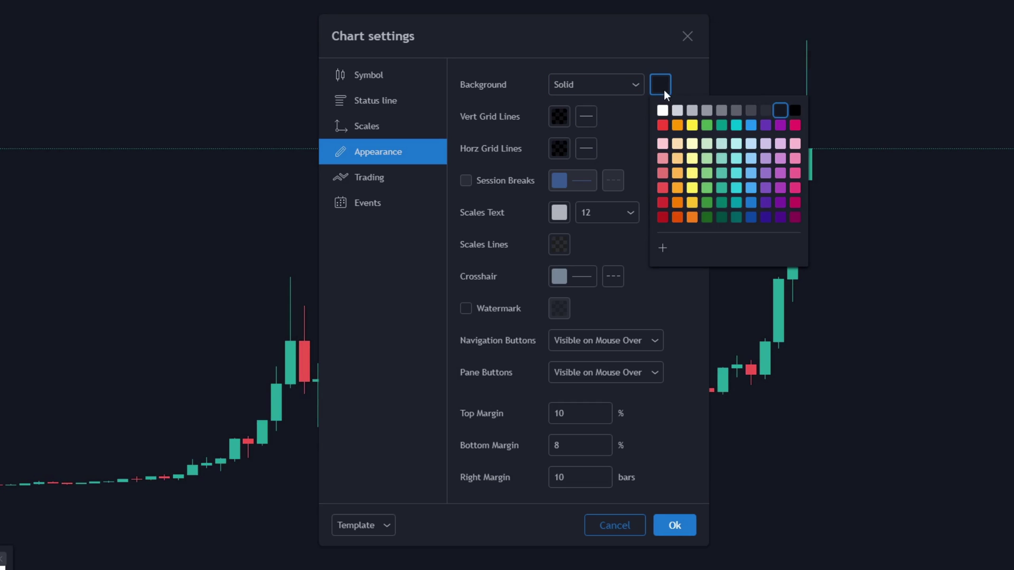
click(795, 109)
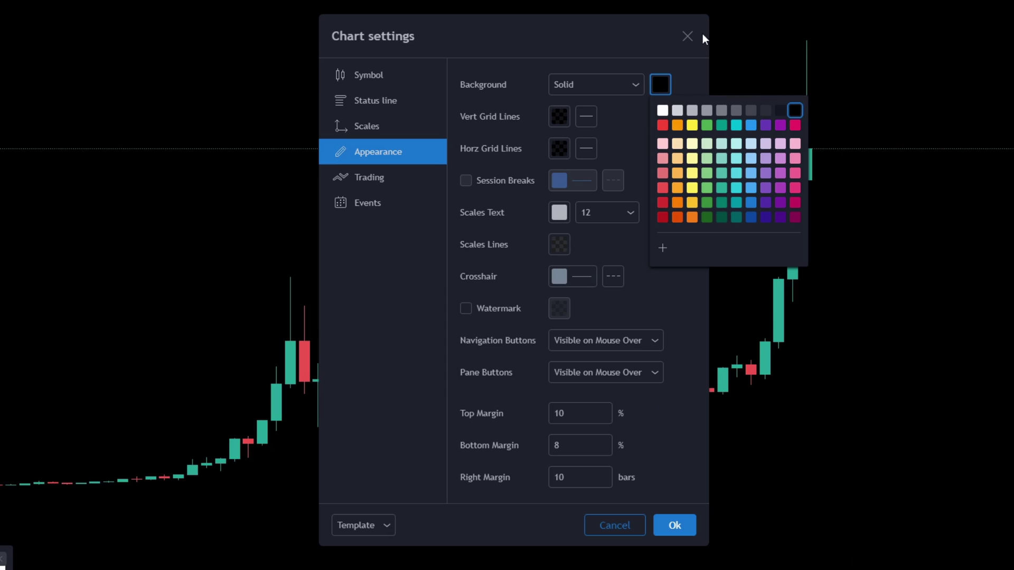
click(686, 33)
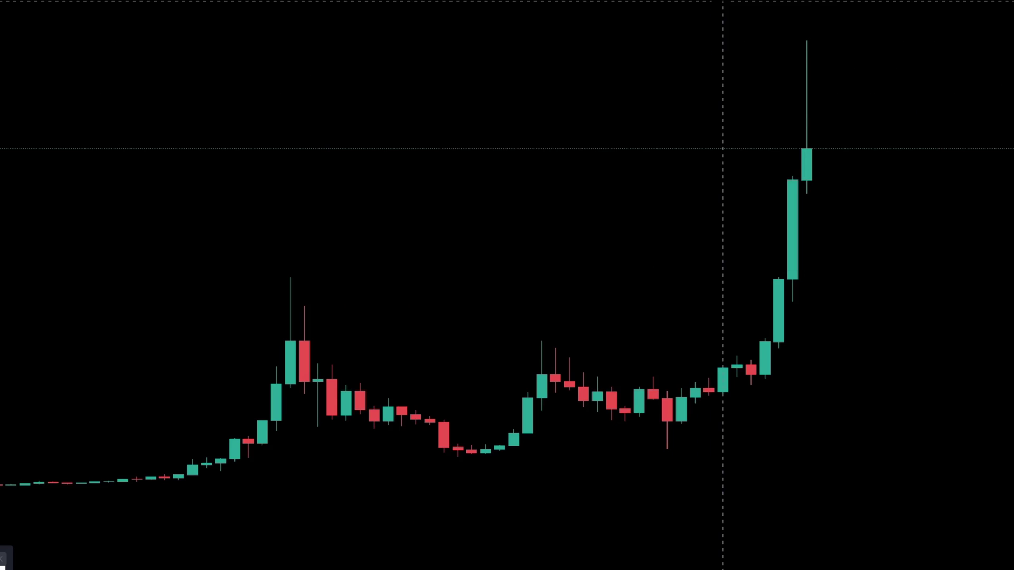